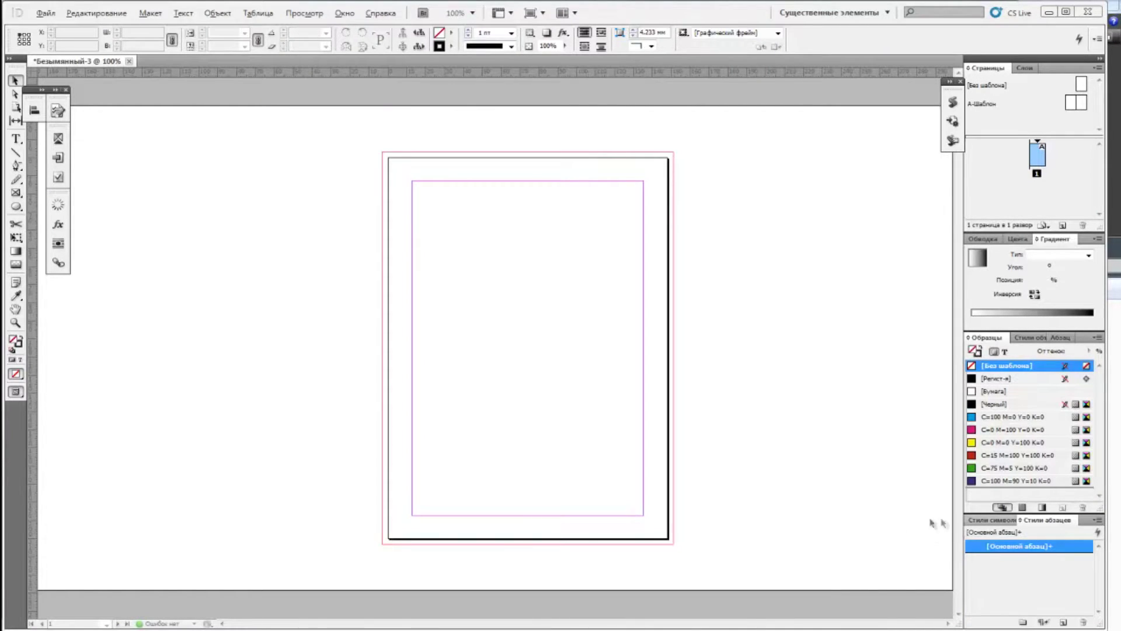
- Place the HUGER cover TIF on the page and scale it to 50% twice
{"action": "left_click_drag", "start_coordinate": [679, 325], "coordinate": [388, 158]}
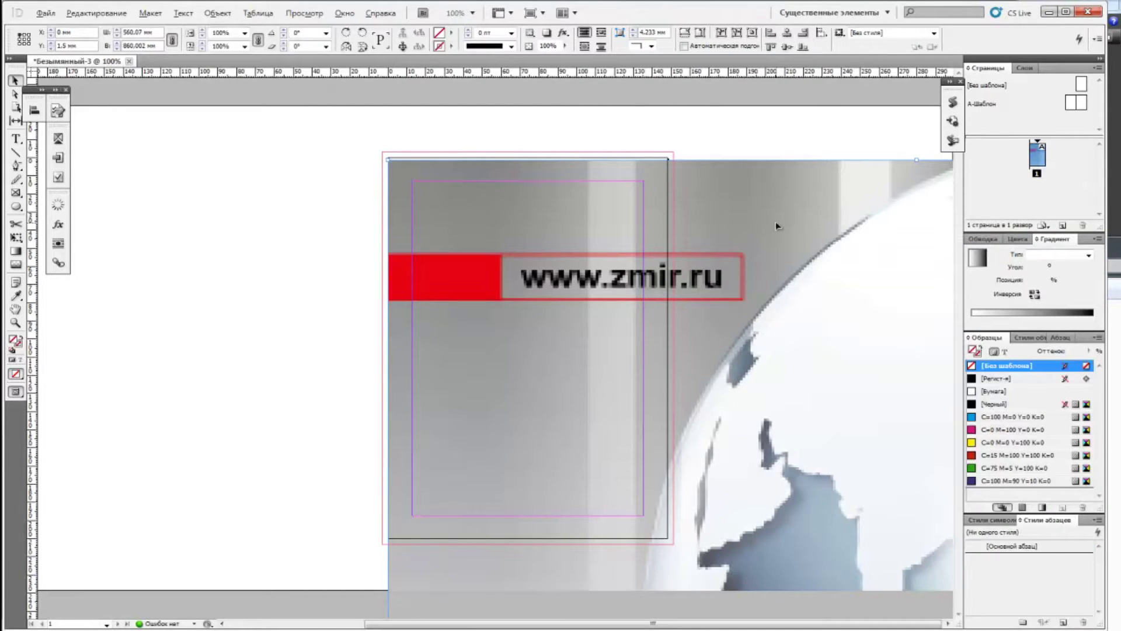
{"action": "left_click", "coordinate": [244, 46]}
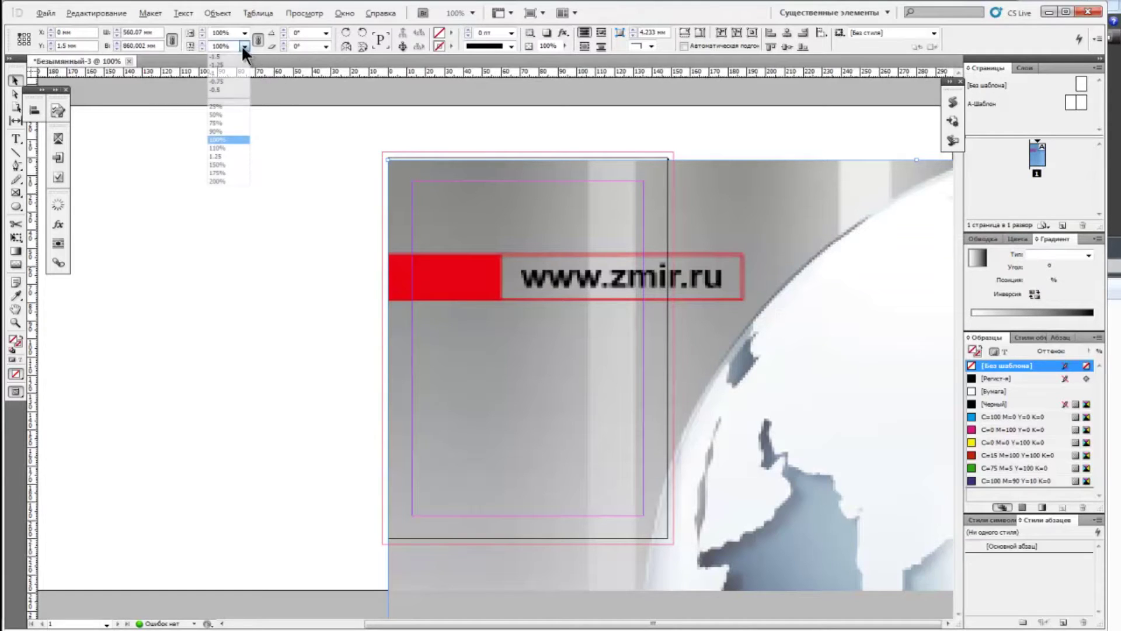
{"action": "left_click", "coordinate": [238, 115]}
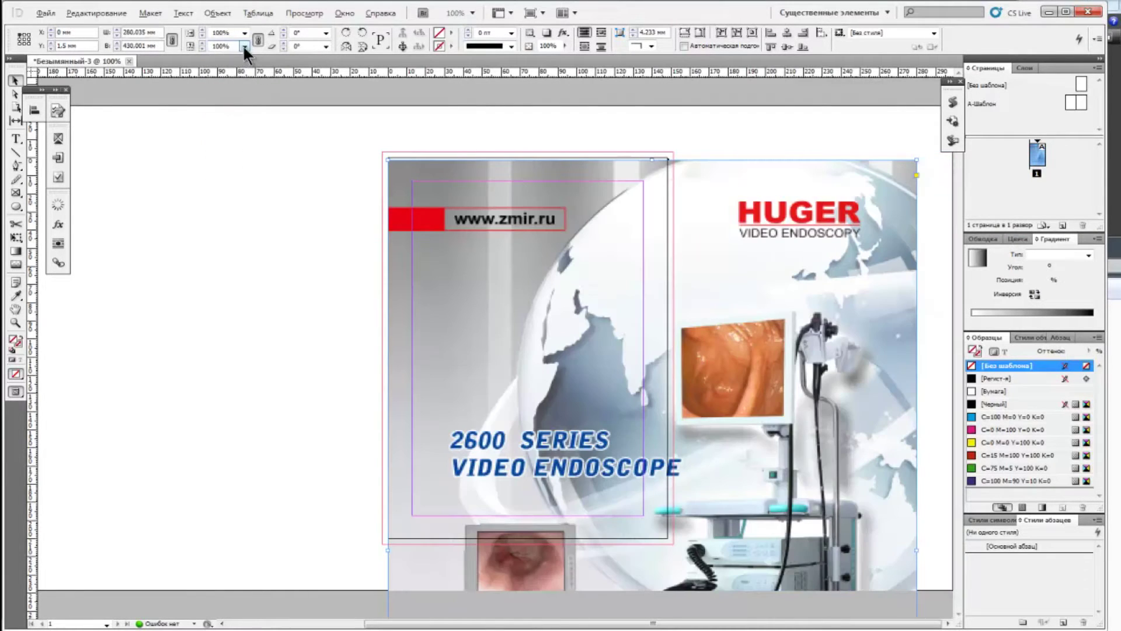
{"action": "left_click", "coordinate": [244, 46]}
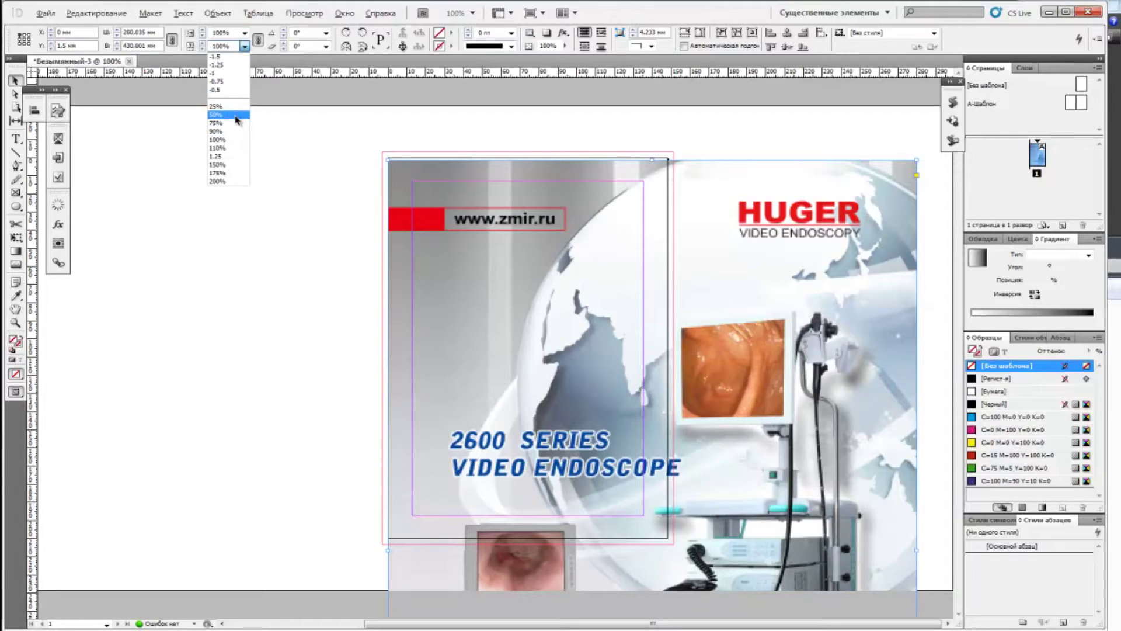
{"action": "left_click", "coordinate": [236, 115]}
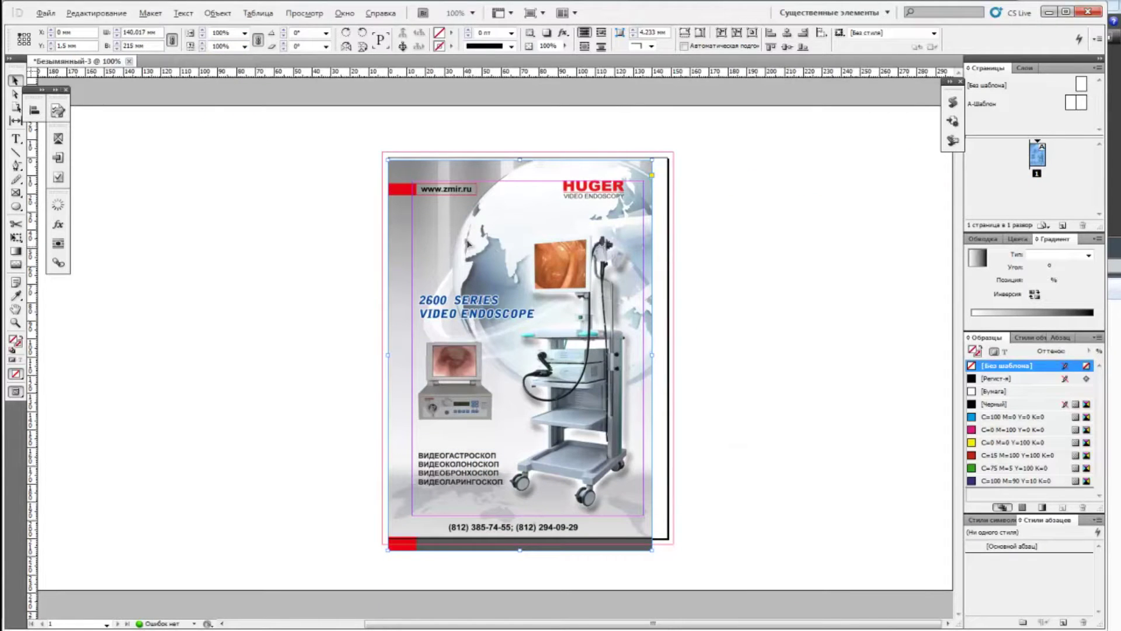
- Move the cover's corner into the top-left bleed and stretch it toward the bottom-right bleed
{"action": "left_click_drag", "start_coordinate": [470, 247], "coordinate": [464, 239]}
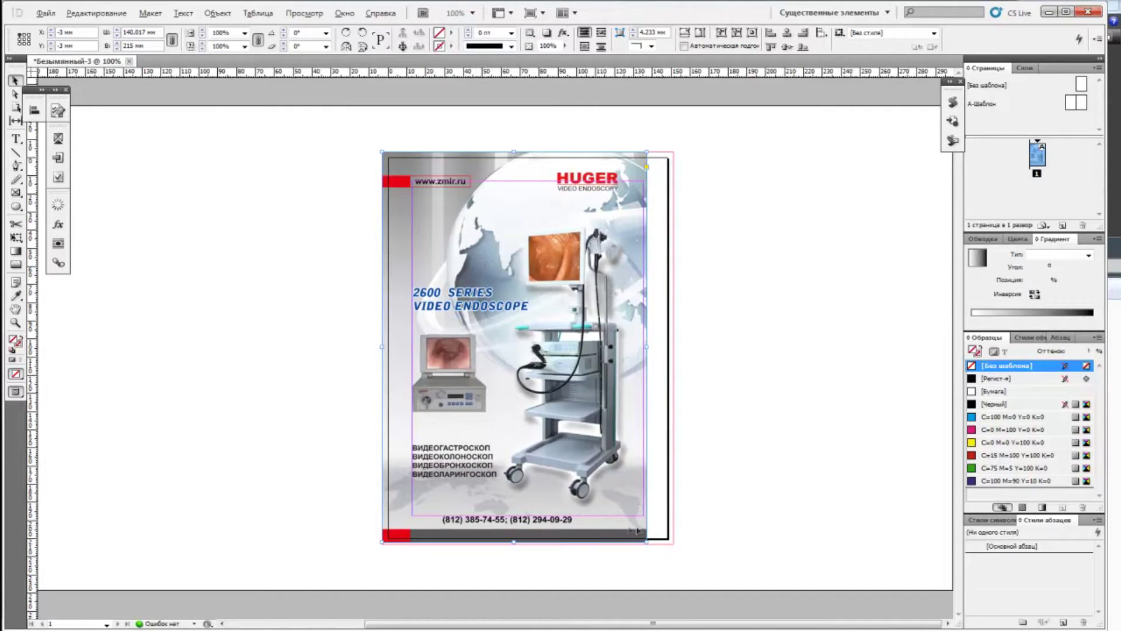
{"action": "left_click_drag", "start_coordinate": [514, 542], "coordinate": [513, 543]}
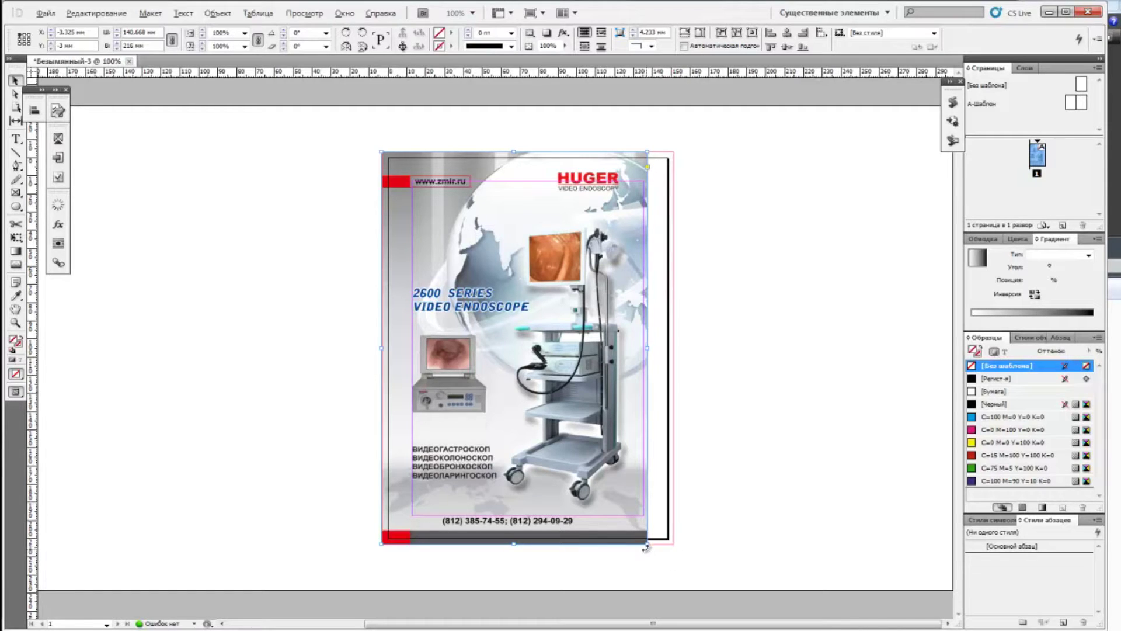
{"action": "left_click_drag", "start_coordinate": [645, 547], "coordinate": [672, 557]}
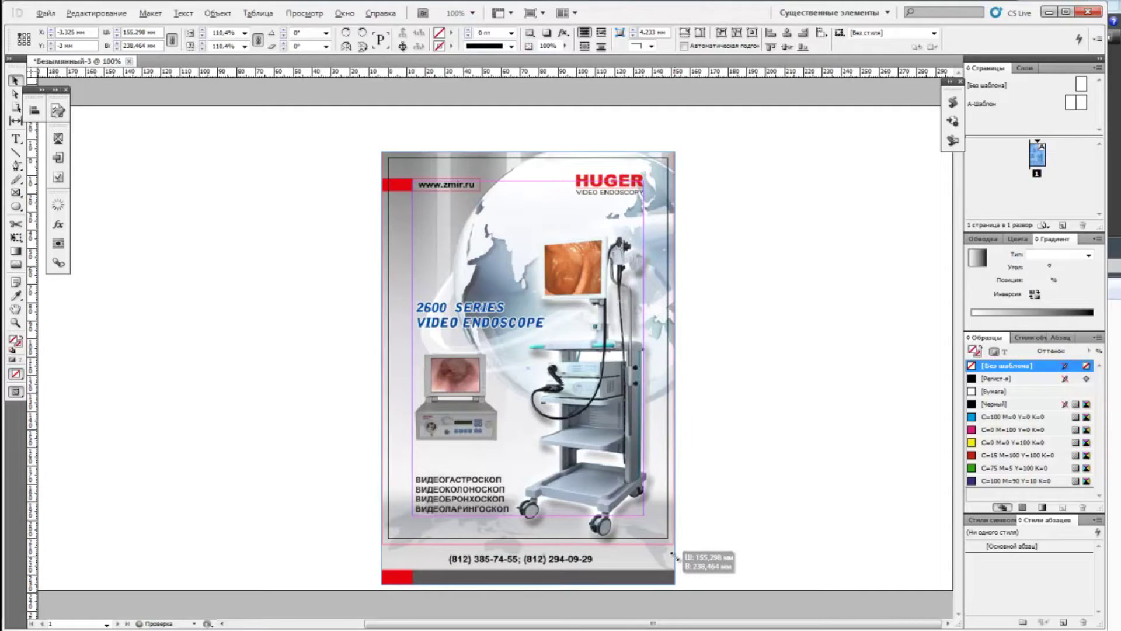
- Resize the cover frame to the bleed guide and snap its top-left corner to -3, -3 mm
{"action": "left_click_drag", "start_coordinate": [673, 558], "coordinate": [673, 555]}
{"action": "left_click_drag", "start_coordinate": [674, 370], "coordinate": [676, 369]}
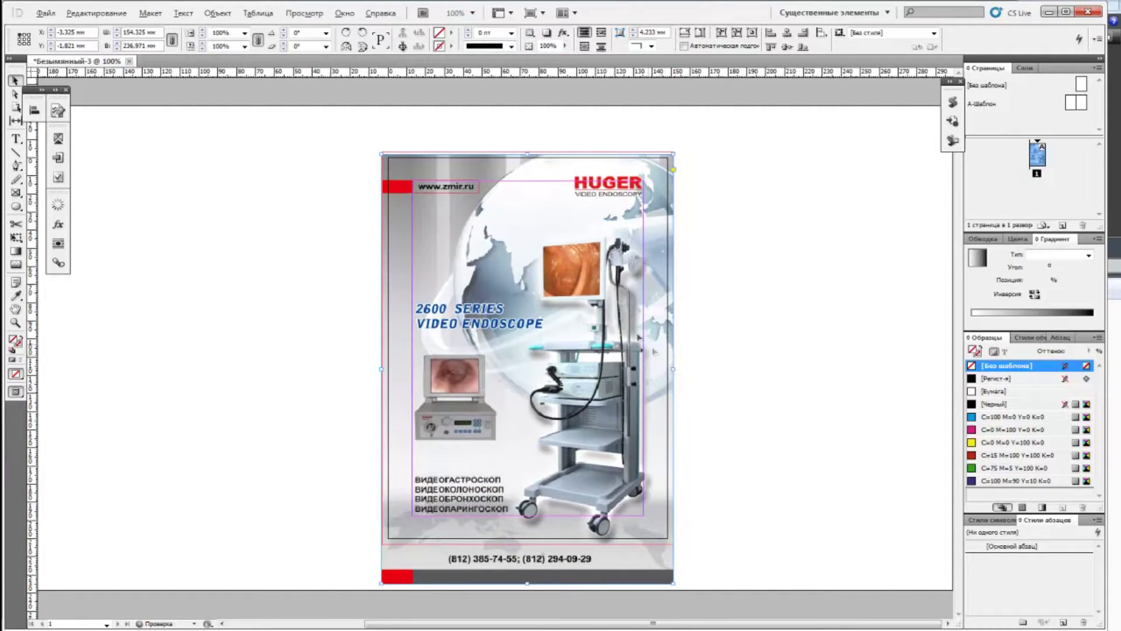
{"action": "left_click_drag", "start_coordinate": [575, 230], "coordinate": [573, 228]}
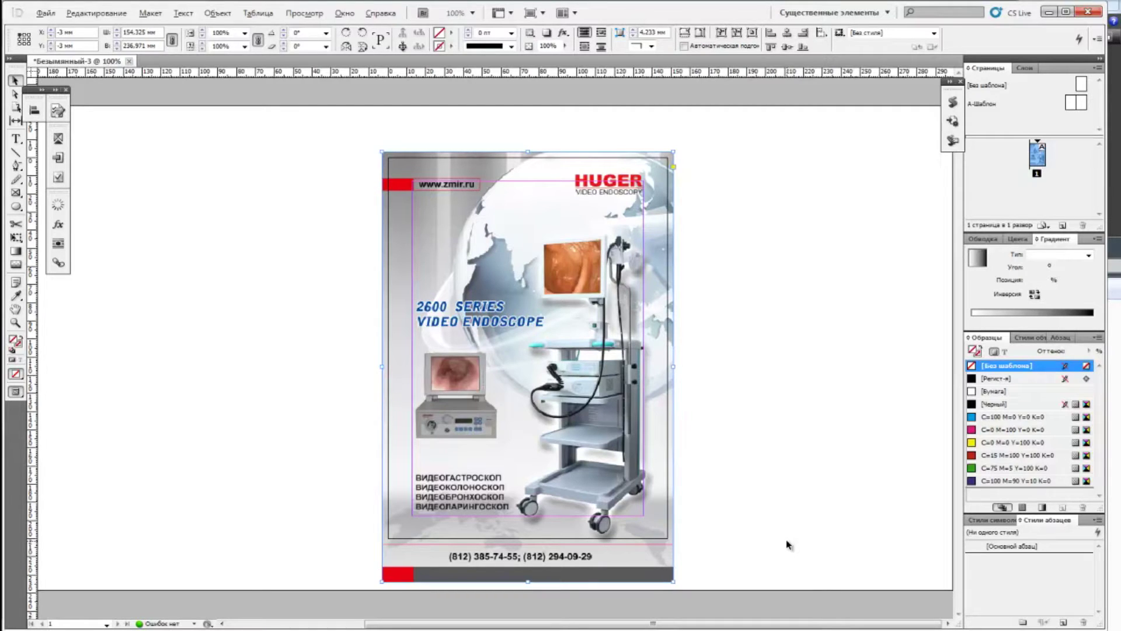
- Deselect the HUGER cover image
{"action": "left_click", "coordinate": [788, 544]}
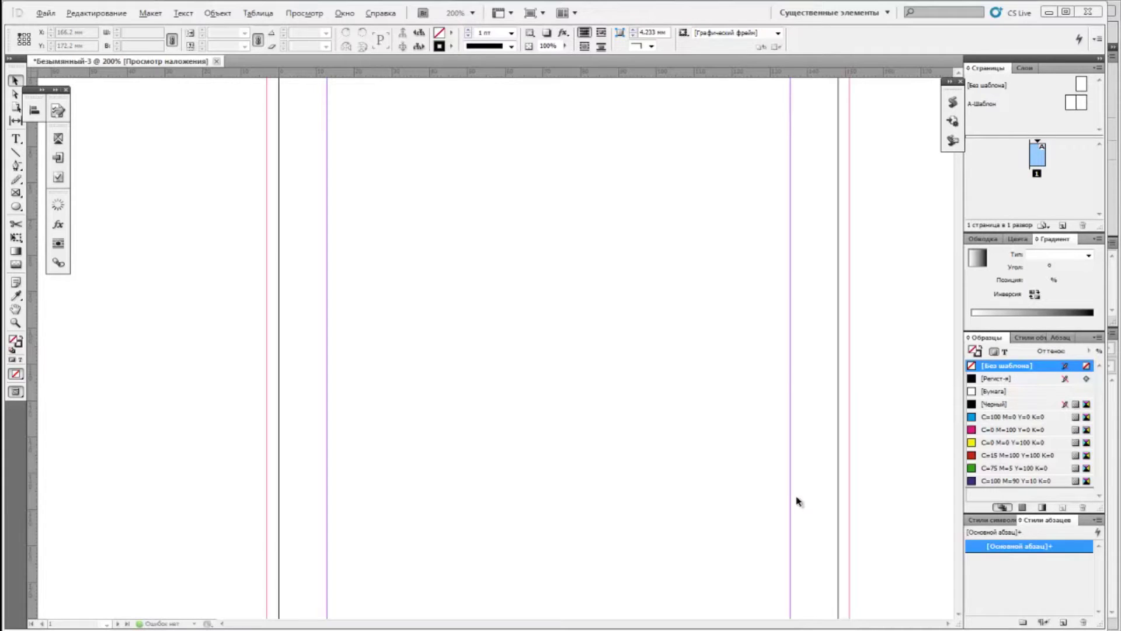
- Zoom out and place the ladybug jpg from the image folder near the top of the page
{"action": "key", "text": "ctrl+minus"}
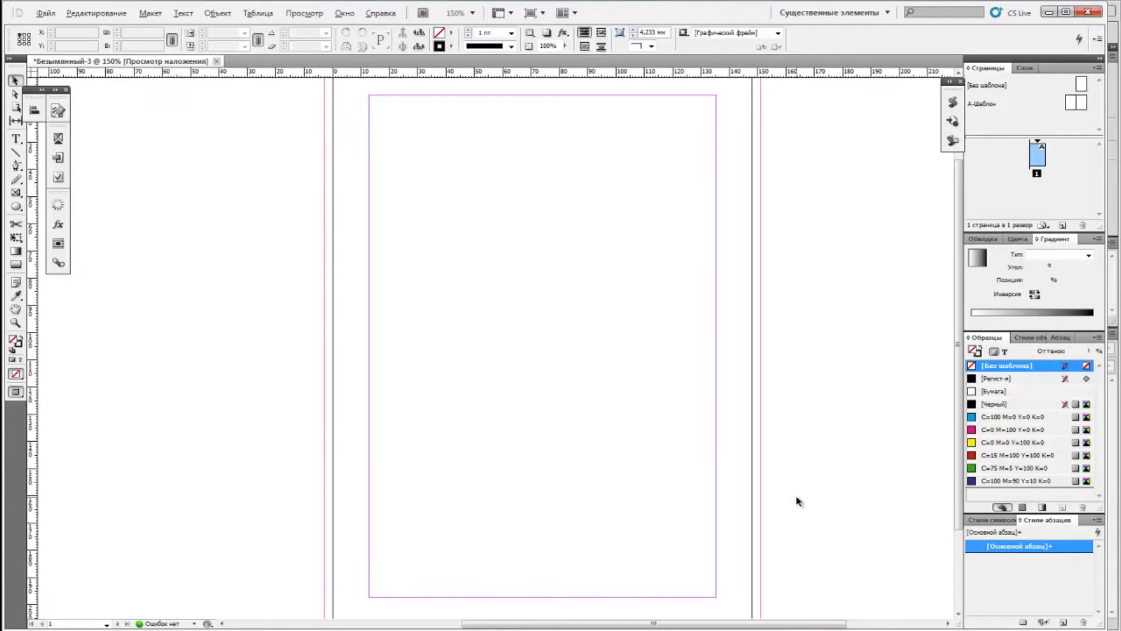
{"action": "key", "text": "ctrl+minus"}
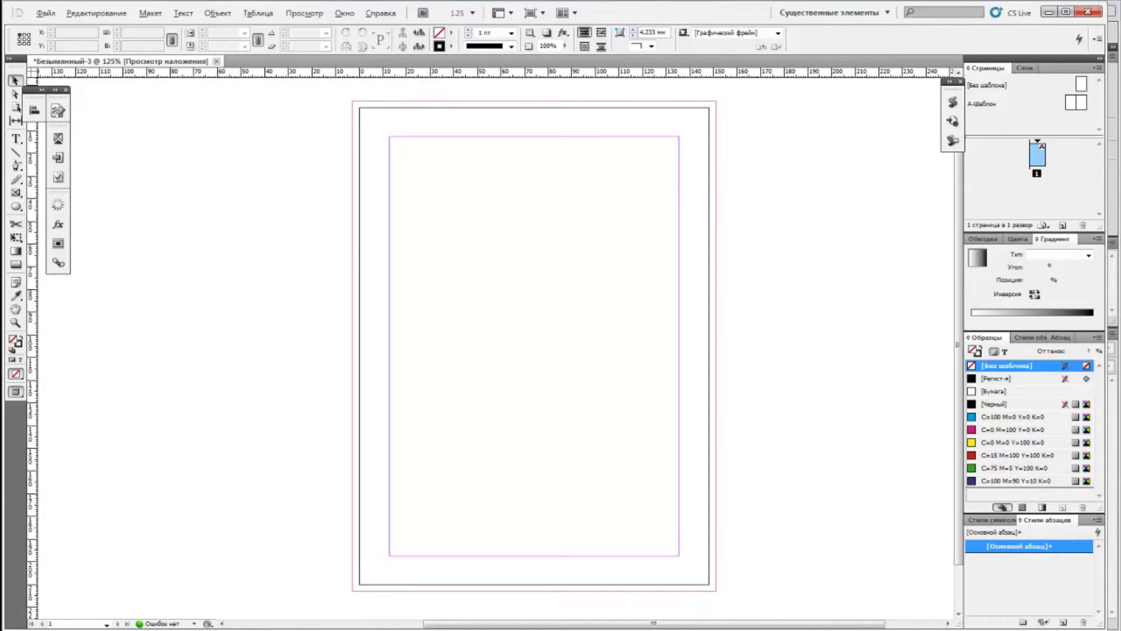
{"action": "key", "text": "alt+Tab"}
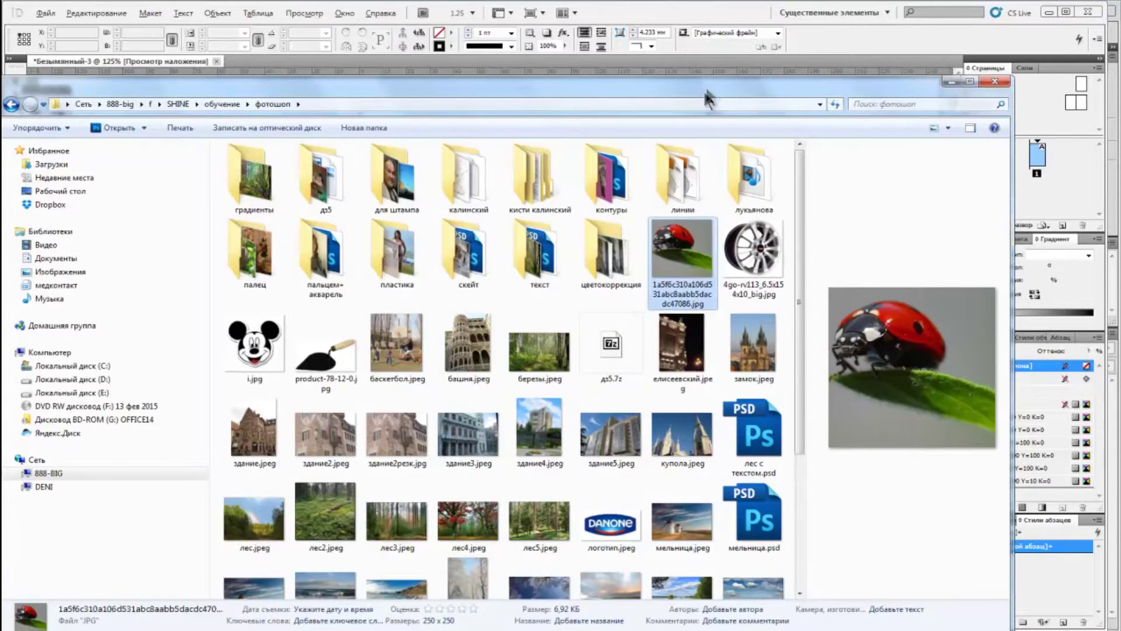
{"action": "left_click_drag", "start_coordinate": [705, 86], "coordinate": [528, 290]}
{"action": "left_click_drag", "start_coordinate": [506, 442], "coordinate": [501, 234]}
{"action": "left_click", "coordinate": [499, 195]}
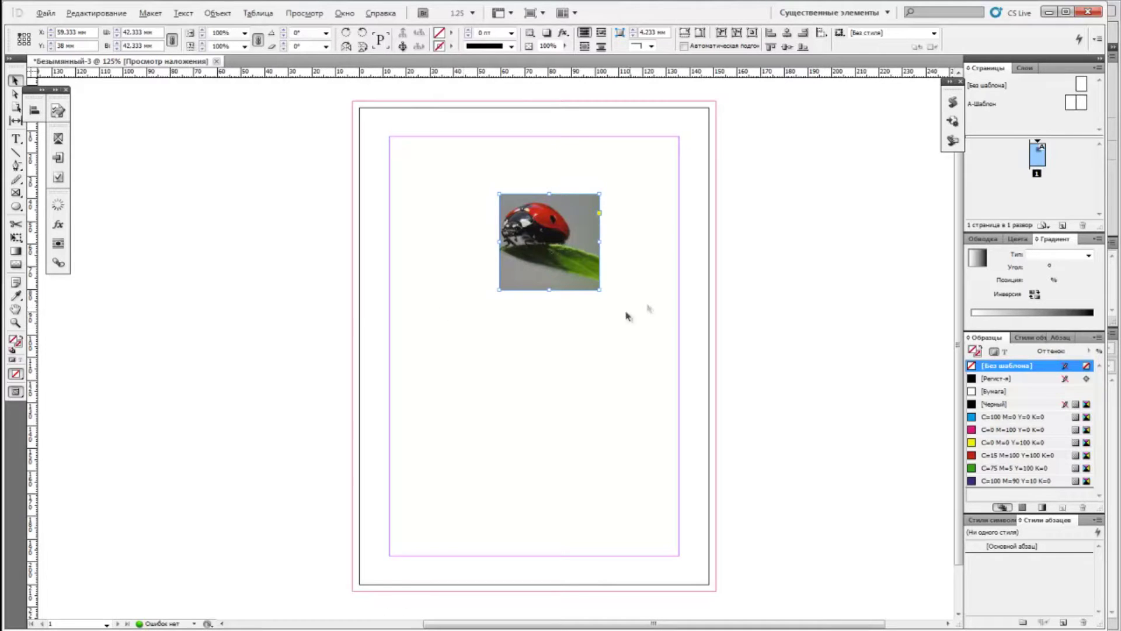
- Enlarge the ladybug photo to cover most of the page, bleeding off the left edge
{"action": "left_click_drag", "start_coordinate": [600, 290], "coordinate": [796, 464]}
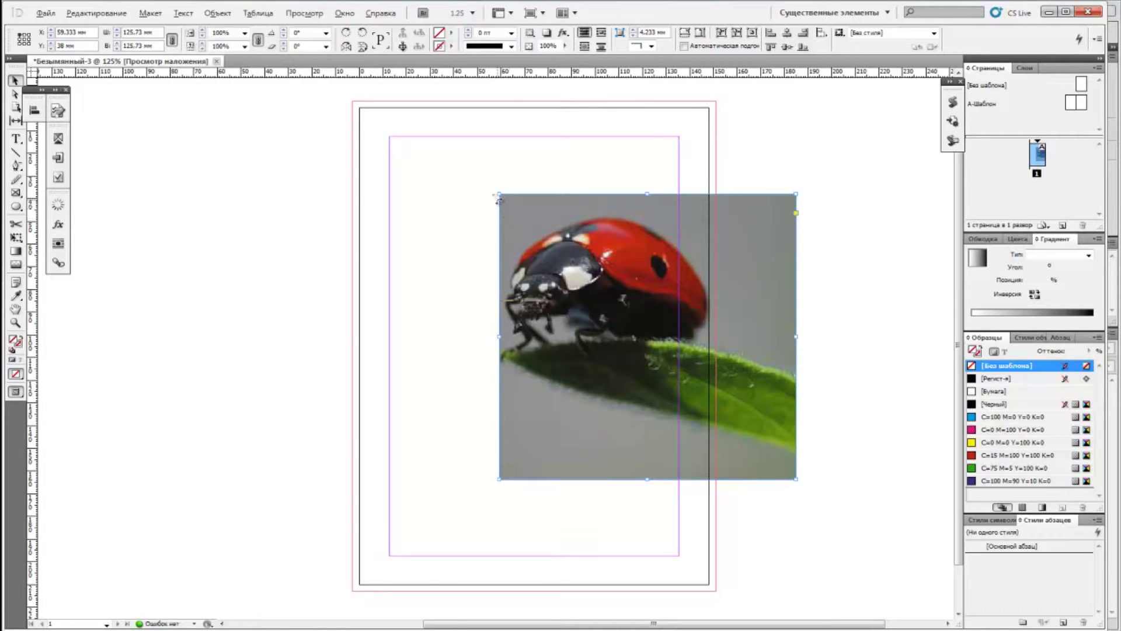
{"action": "mouse_move", "coordinate": [499, 193]}
{"action": "left_mouse_down"}
{"action": "mouse_move", "coordinate": [435, 174]}
{"action": "mouse_move", "coordinate": [363, 97]}
{"action": "left_mouse_up"}
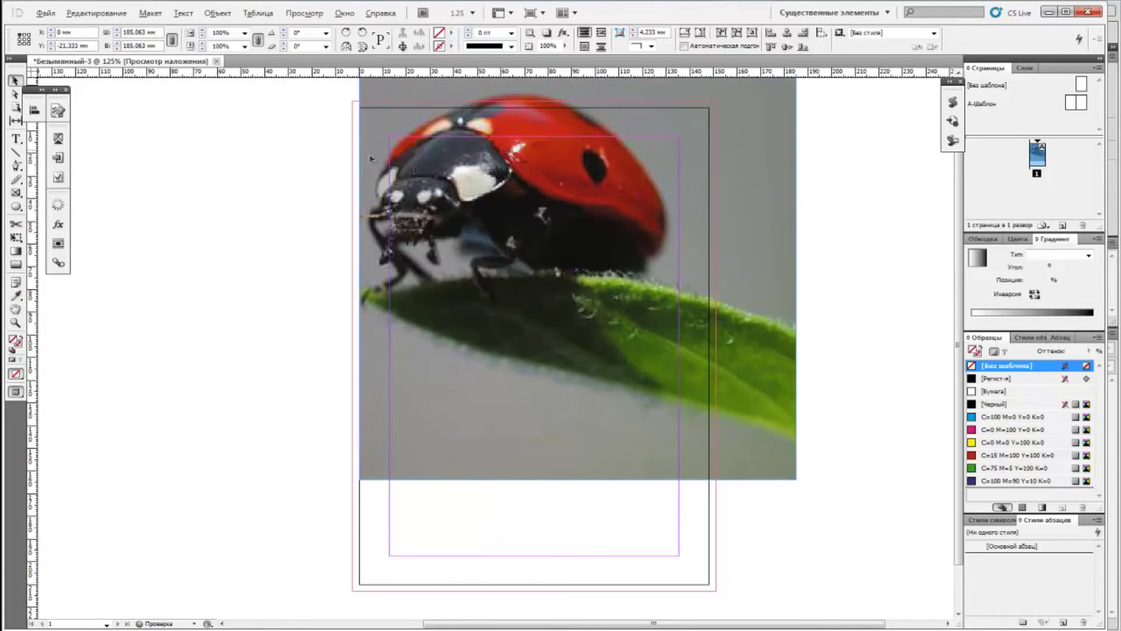
{"action": "left_click_drag", "start_coordinate": [479, 176], "coordinate": [471, 333]}
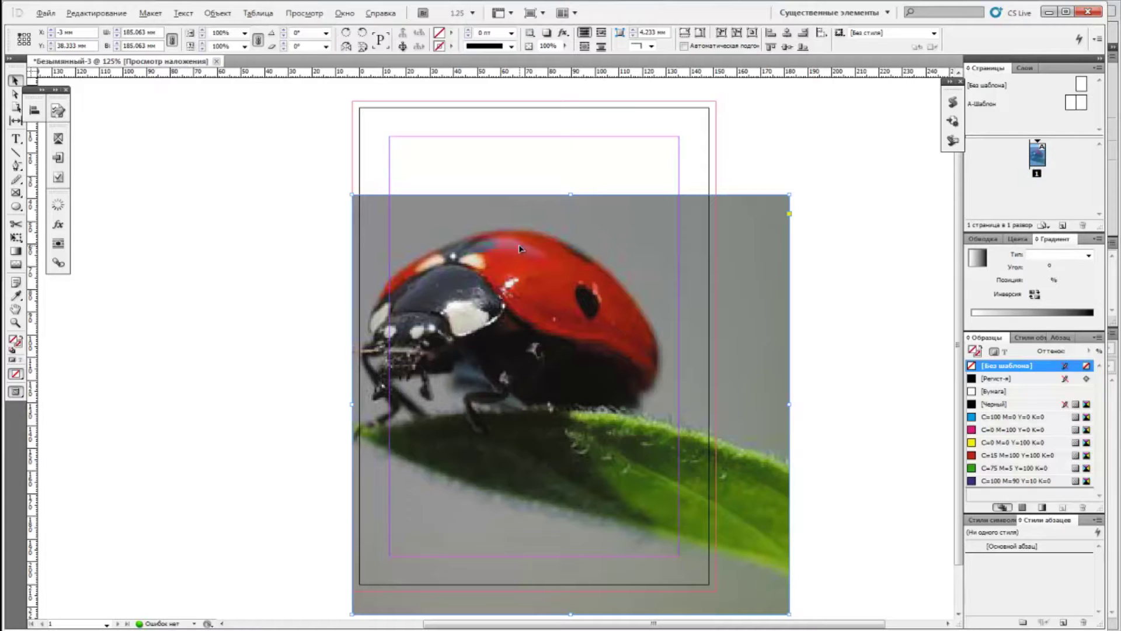
- Move the ladybug photo up to about Y 15 mm and bring the image folder back up
{"action": "left_click_drag", "start_coordinate": [520, 248], "coordinate": [520, 195]}
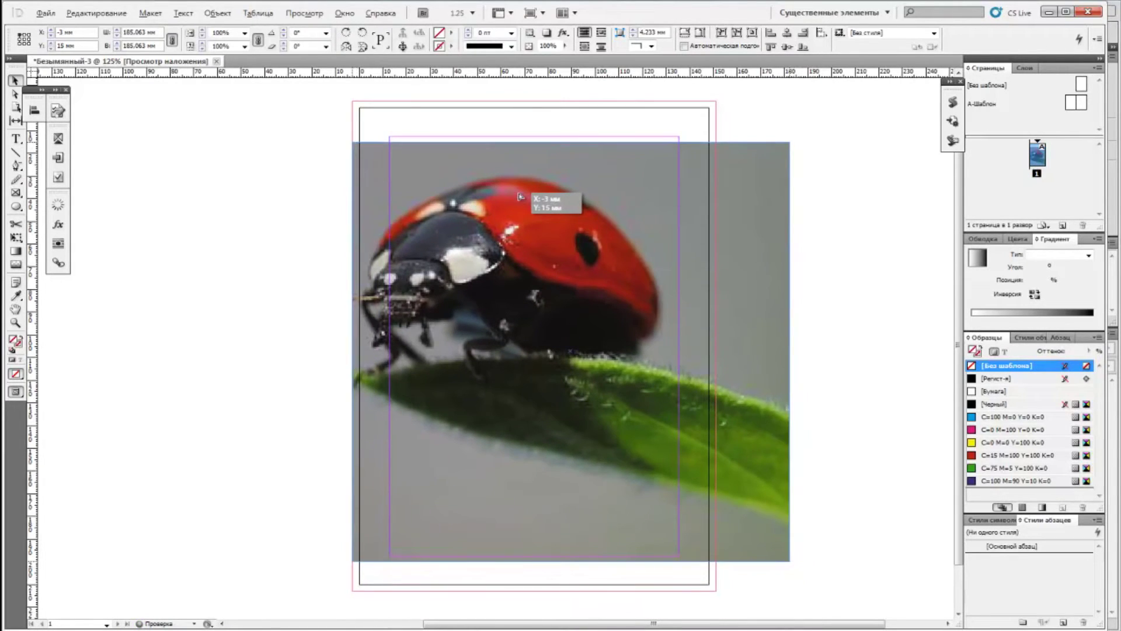
{"action": "left_click_drag", "start_coordinate": [521, 196], "coordinate": [521, 196]}
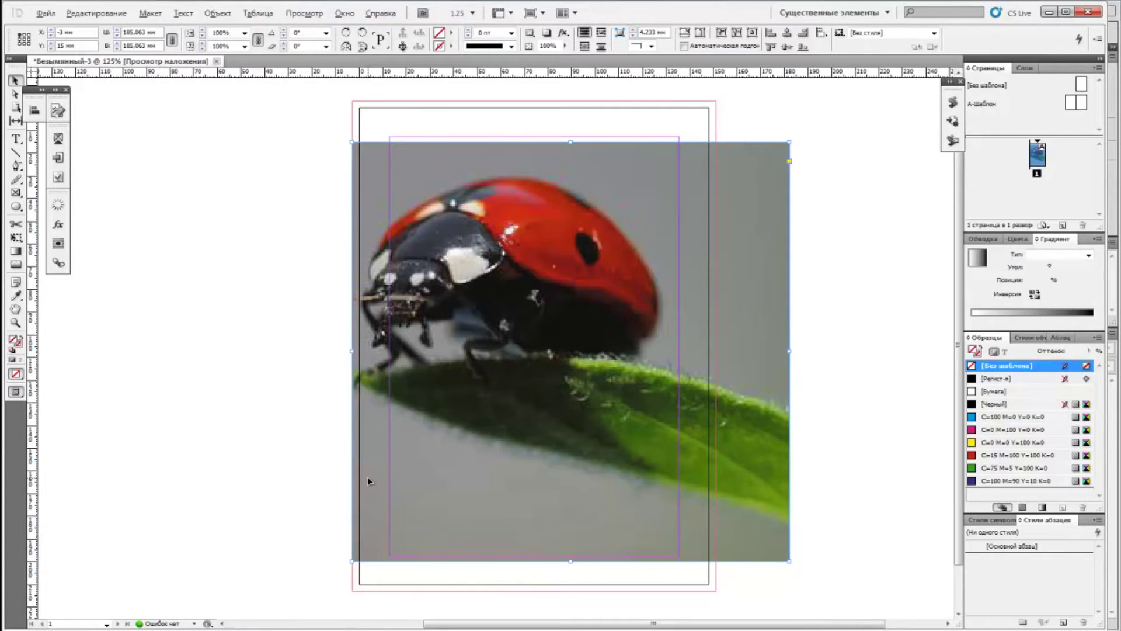
{"action": "key", "text": "ctrl+d"}
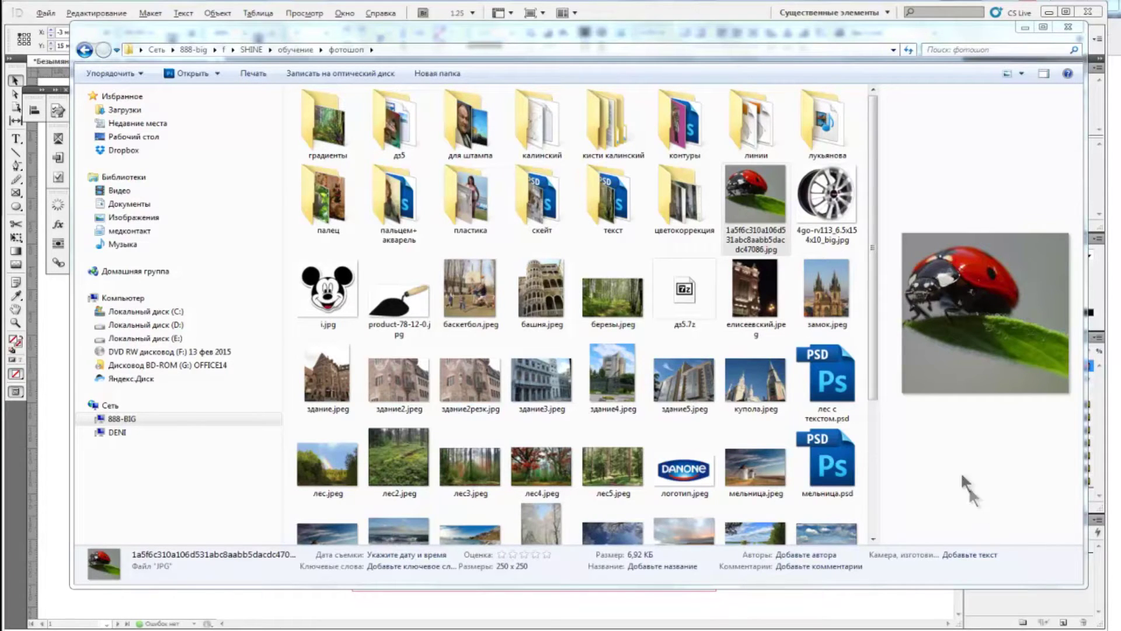
- Drag the ladybug jpg from Explorer into Photoshop to open it
{"action": "left_click", "coordinate": [760, 197]}
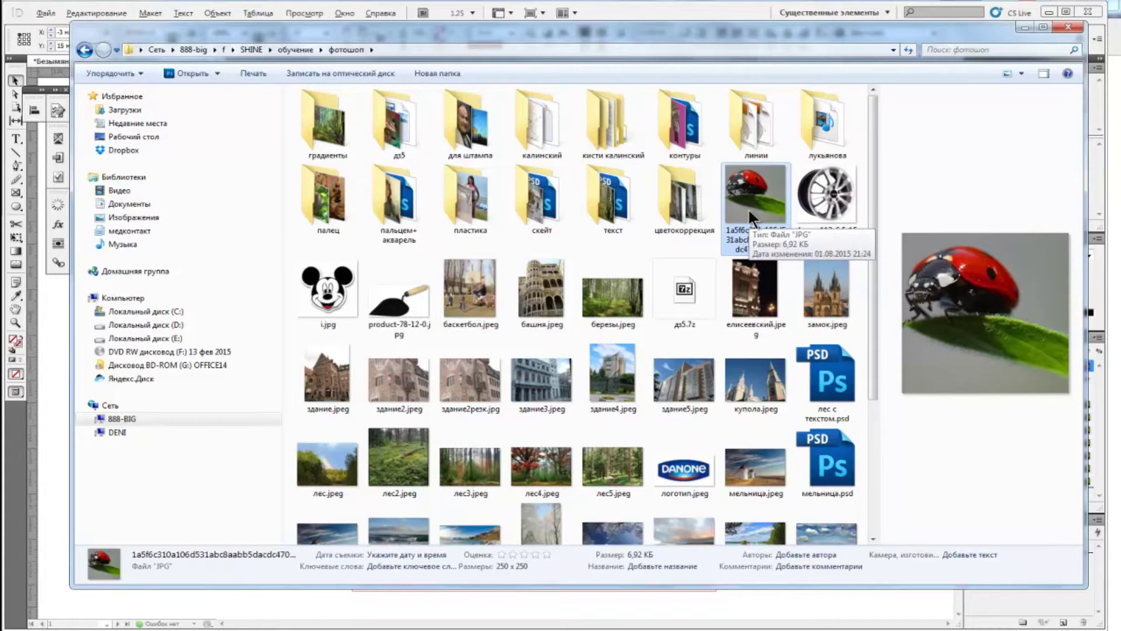
{"action": "mouse_move", "coordinate": [761, 188]}
{"action": "left_mouse_down"}
{"action": "mouse_move", "coordinate": [417, 607]}
{"action": "mouse_move", "coordinate": [418, 313]}
{"action": "left_mouse_up"}
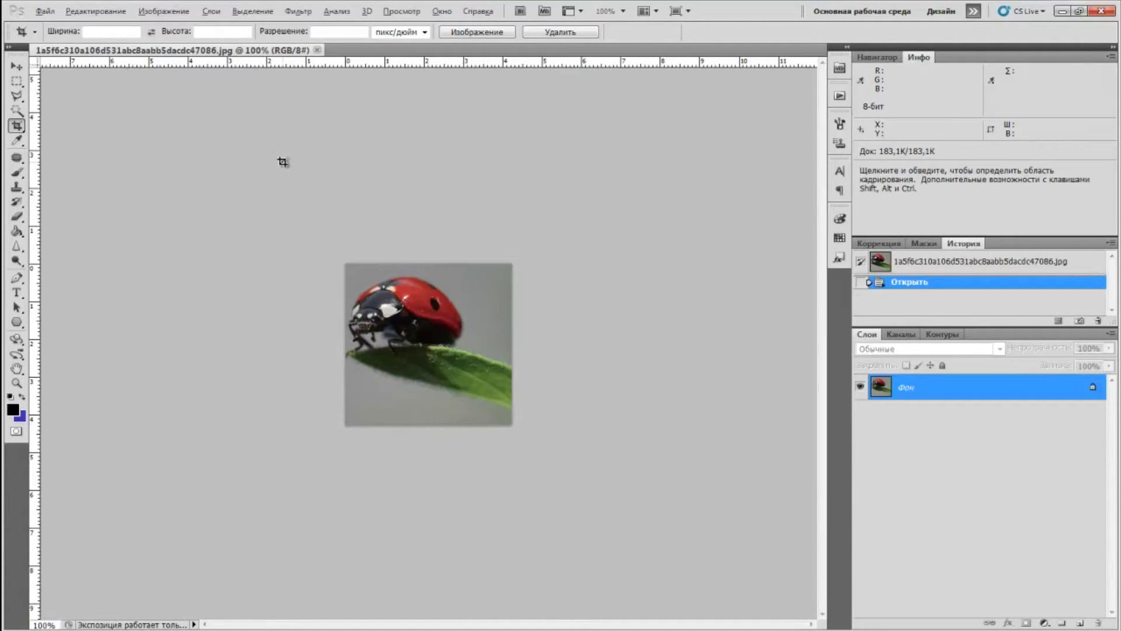
- Set the ladybug photo to 300 ppi with resampling off, shrinking its print size to 2,12 cm
{"action": "left_click", "coordinate": [164, 11]}
{"action": "left_click", "coordinate": [178, 102]}
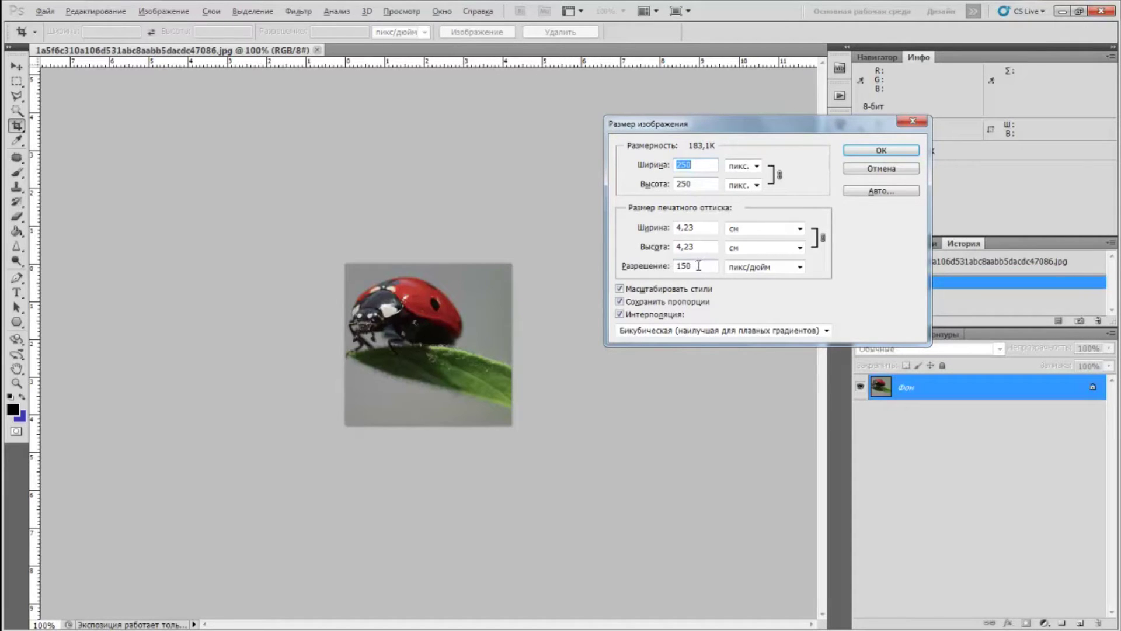
{"action": "left_click_drag", "start_coordinate": [699, 265], "coordinate": [672, 268]}
{"action": "mouse_move", "coordinate": [700, 228]}
{"action": "left_mouse_down"}
{"action": "mouse_move", "coordinate": [673, 228]}
{"action": "mouse_move", "coordinate": [671, 247]}
{"action": "left_mouse_up"}
{"action": "left_click", "coordinate": [694, 229]}
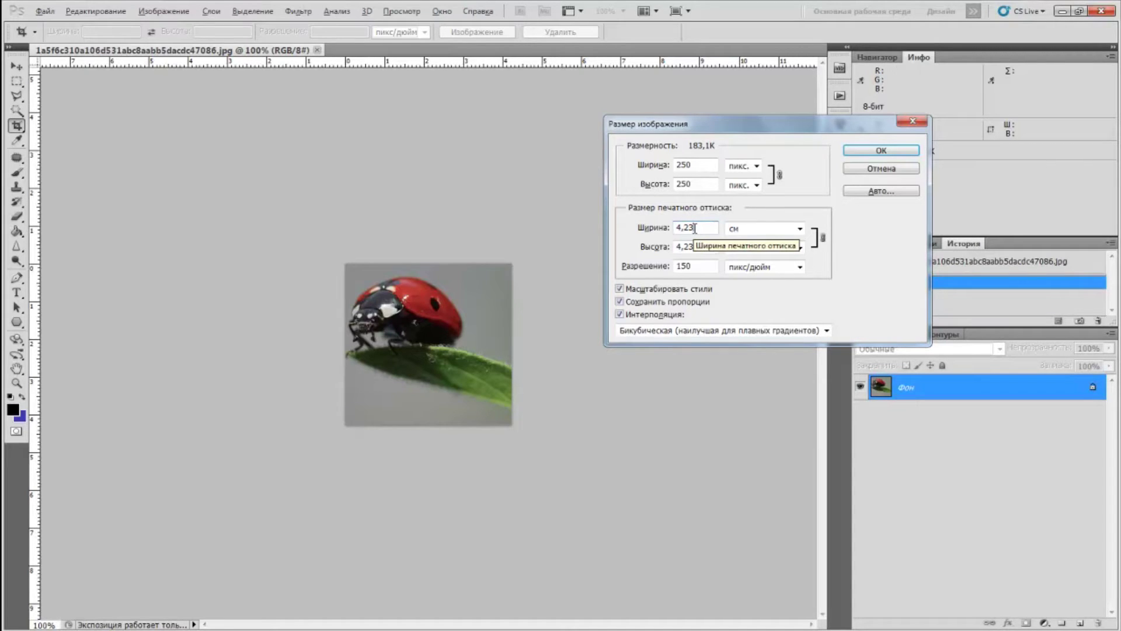
{"action": "left_click", "coordinate": [619, 314]}
{"action": "double_click", "coordinate": [701, 267]}
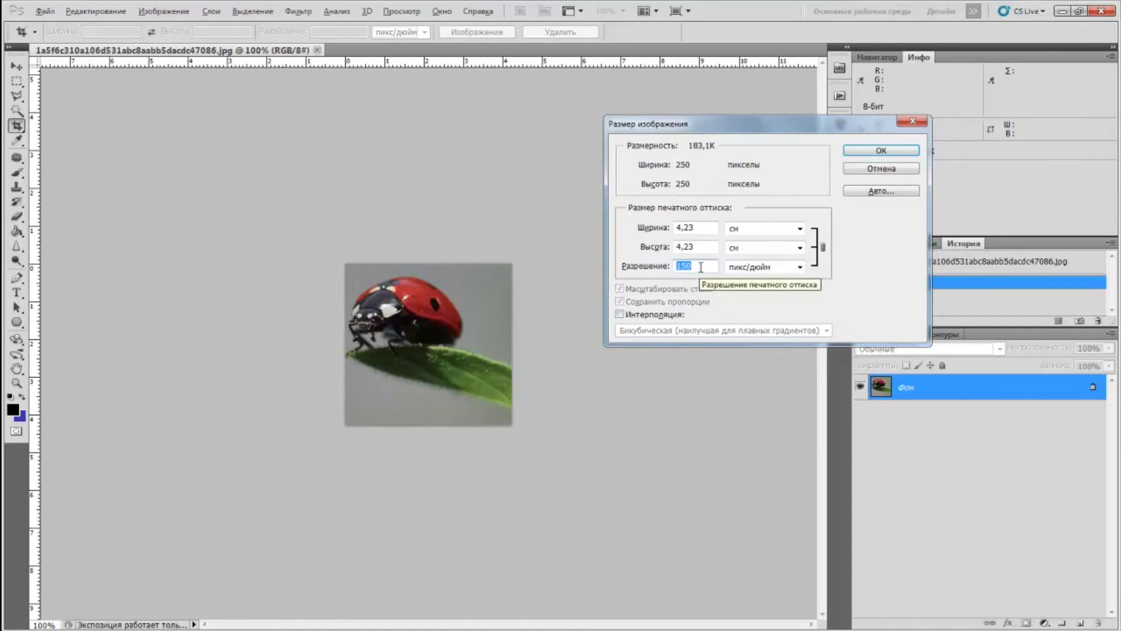
{"action": "type", "text": "300"}
{"action": "key", "text": "Tab"}
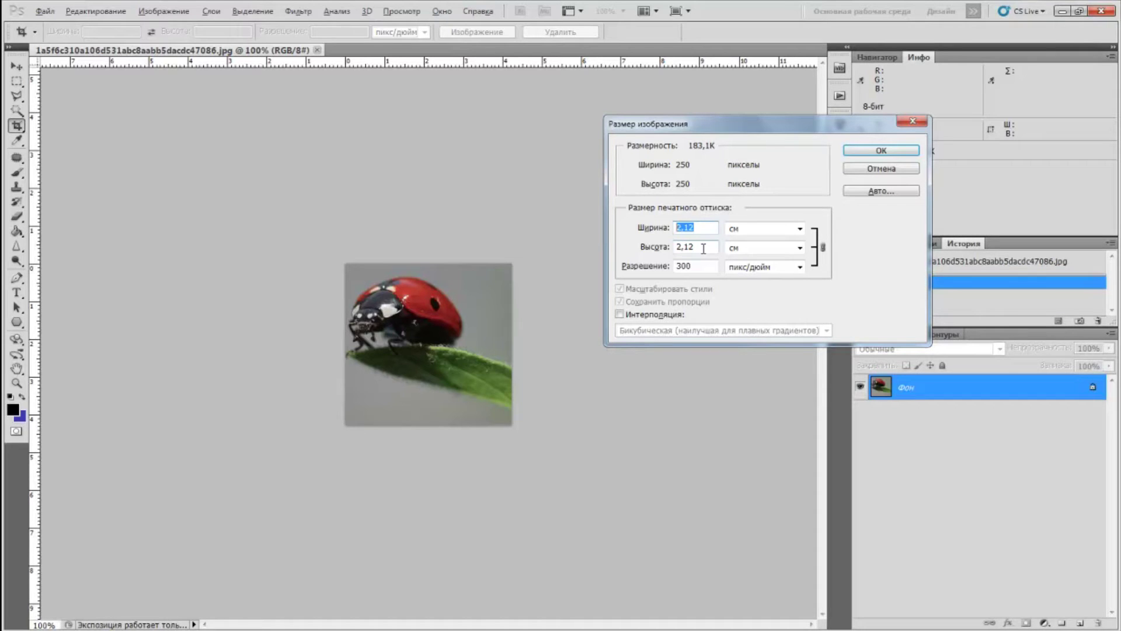
{"action": "left_click", "coordinate": [870, 151]}
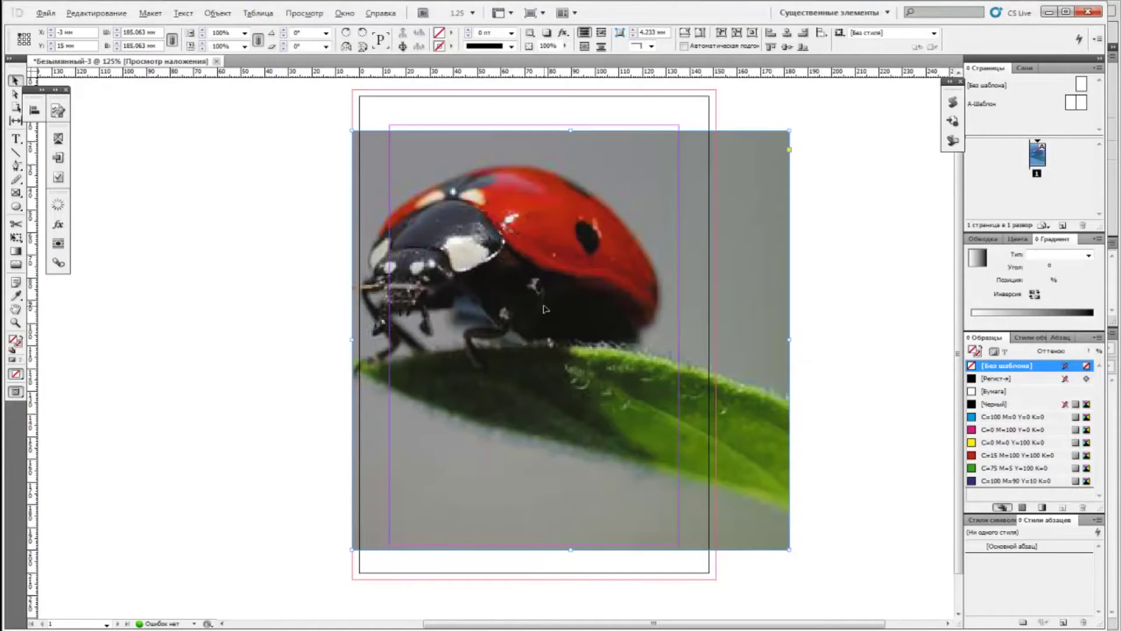
- Delete the placed ladybug image and draw an empty rectangle frame in the page's upper part
{"action": "key", "text": "Delete"}
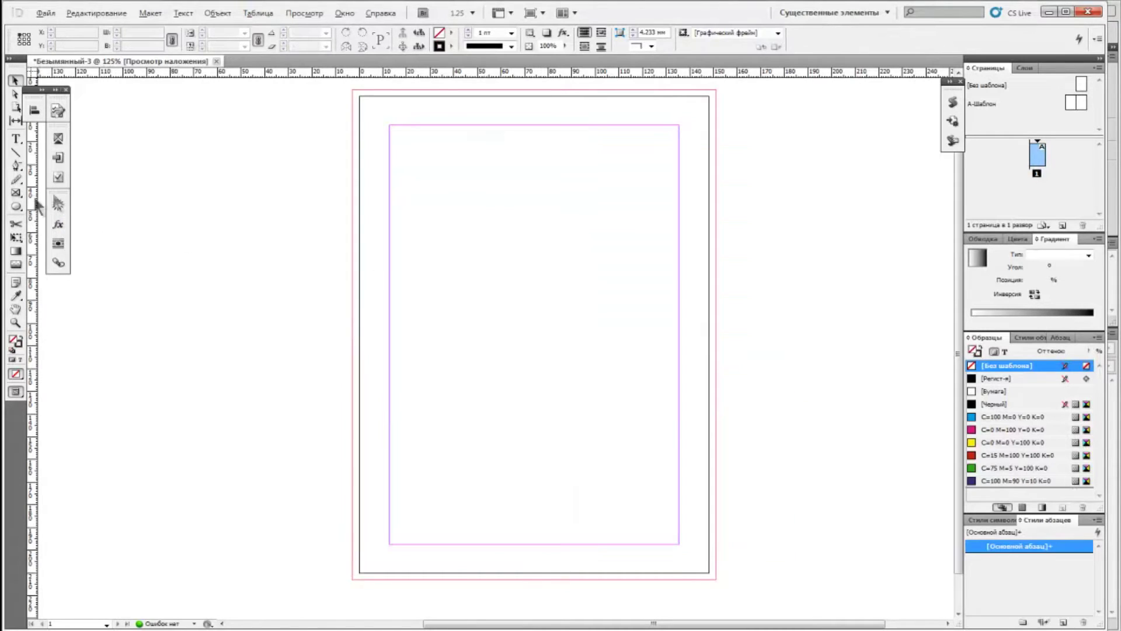
{"action": "left_click", "coordinate": [15, 205]}
{"action": "left_click", "coordinate": [88, 206]}
{"action": "left_click_drag", "start_coordinate": [409, 158], "coordinate": [546, 335]}
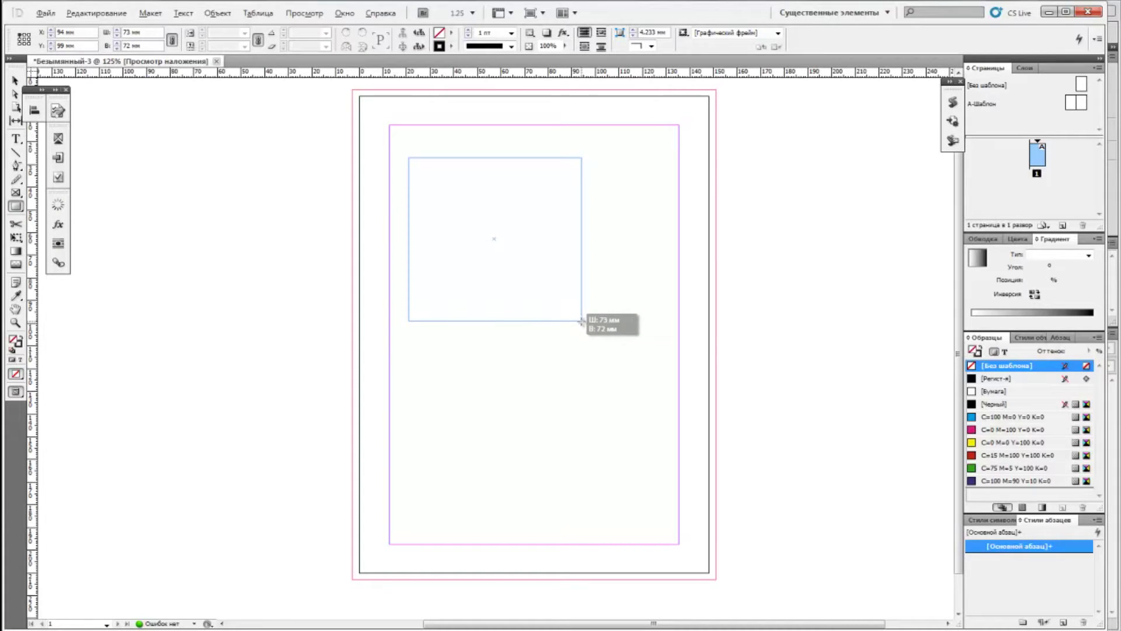
{"action": "left_click_drag", "start_coordinate": [546, 334], "coordinate": [581, 320]}
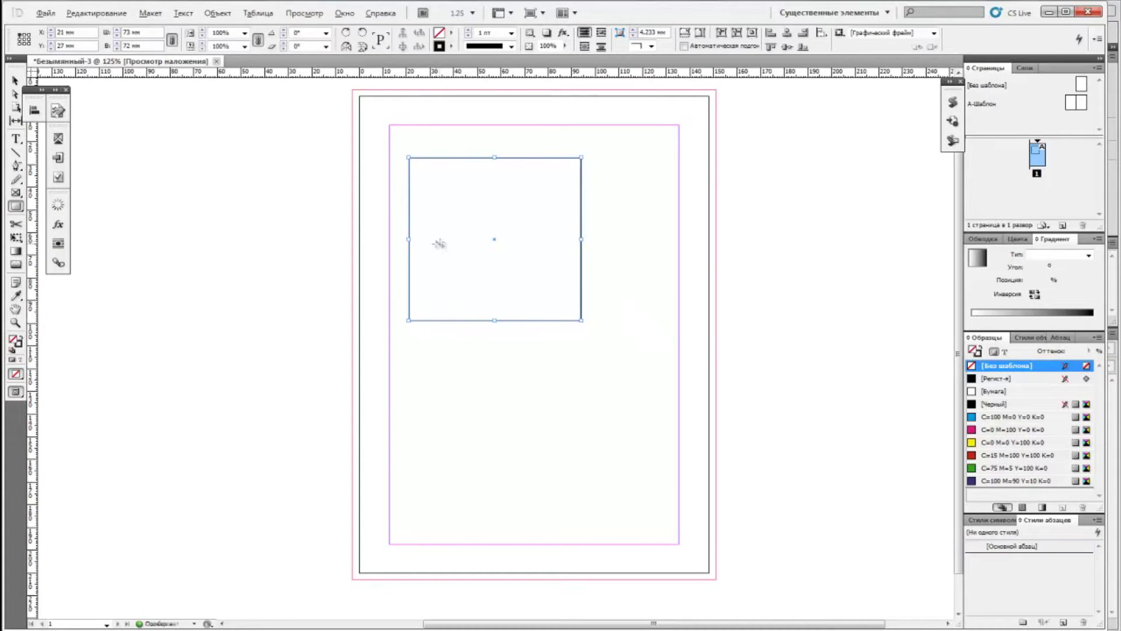
{"action": "left_click", "coordinate": [15, 80]}
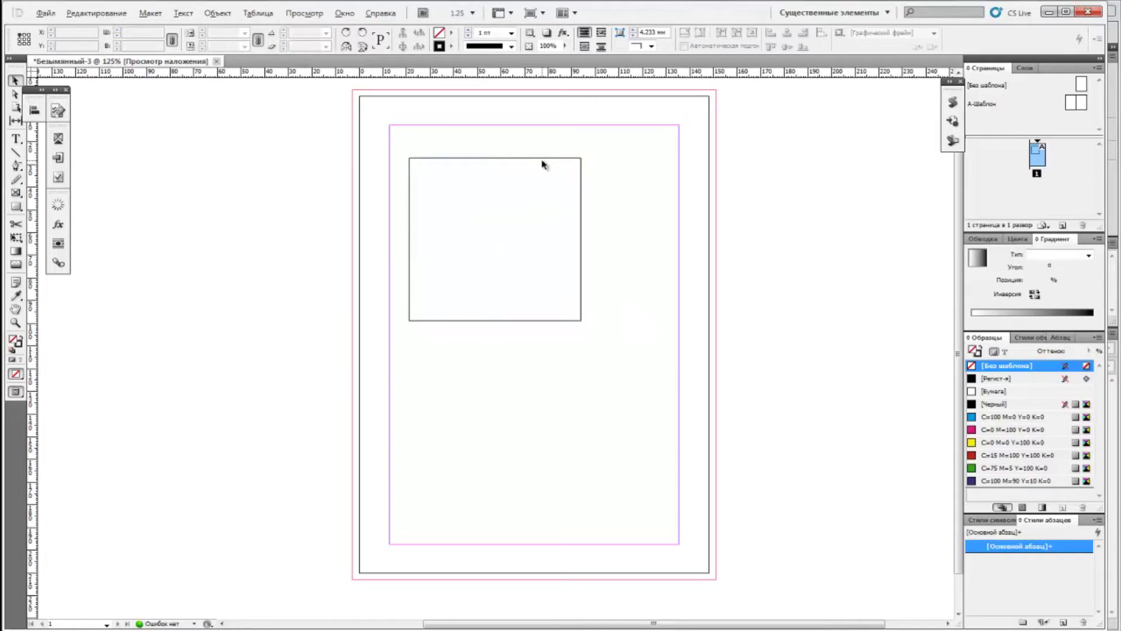
{"action": "left_click_drag", "start_coordinate": [547, 162], "coordinate": [633, 148]}
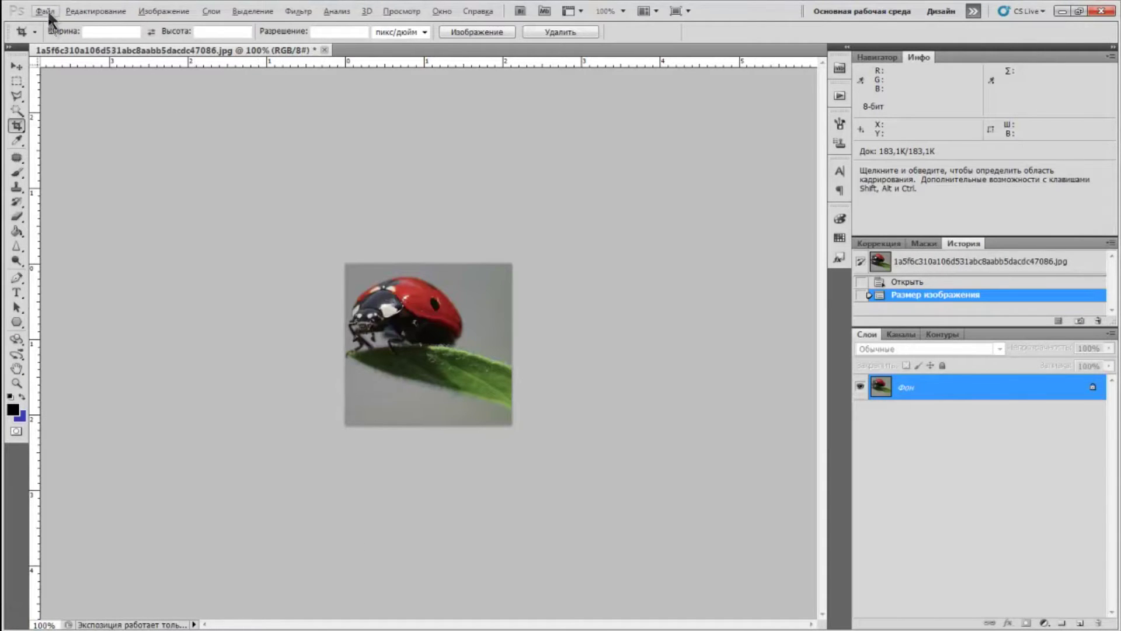
- Create a new document in centimetres: width 7, height 7, 300 ppi resolution, CMYK colour mode
{"action": "left_click", "coordinate": [45, 11]}
{"action": "left_click", "coordinate": [56, 25]}
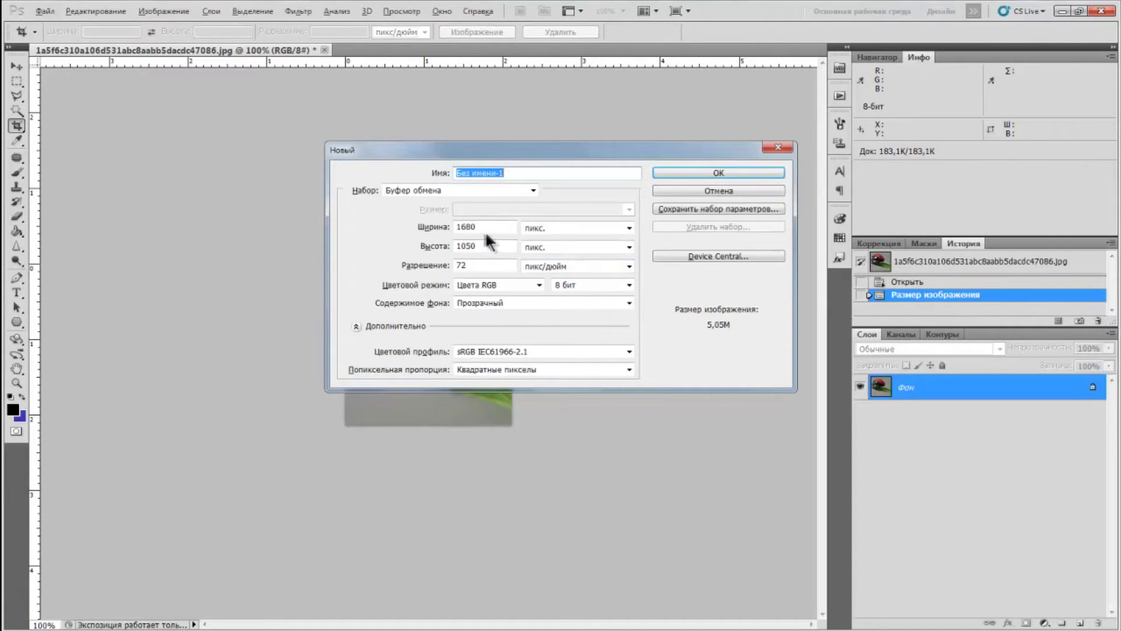
{"action": "left_click", "coordinate": [628, 227]}
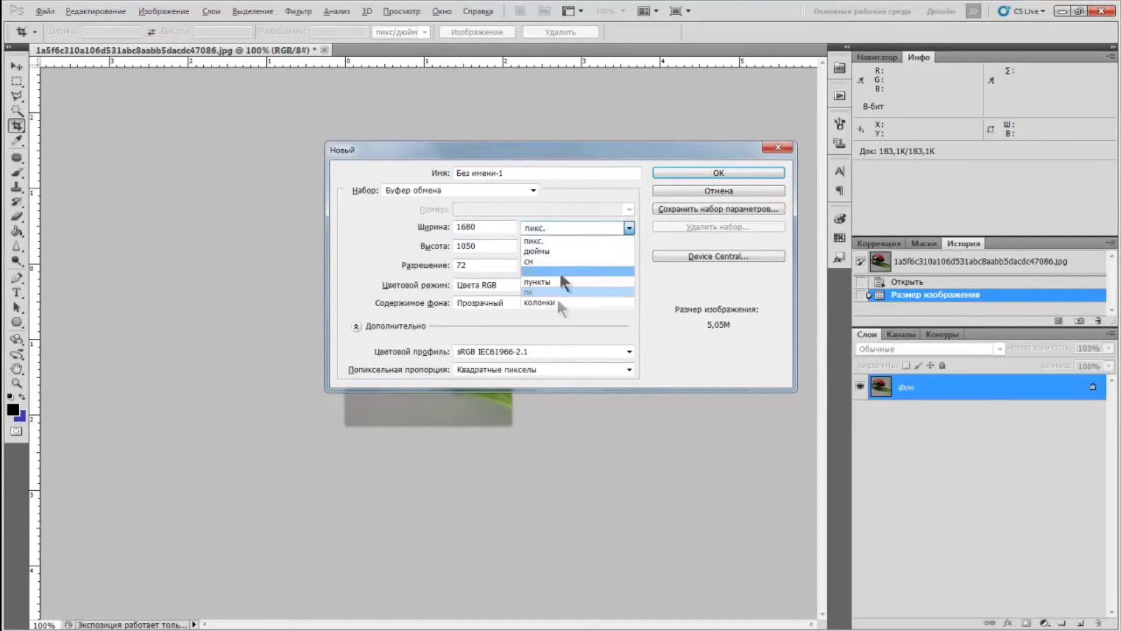
{"action": "left_click", "coordinate": [574, 261]}
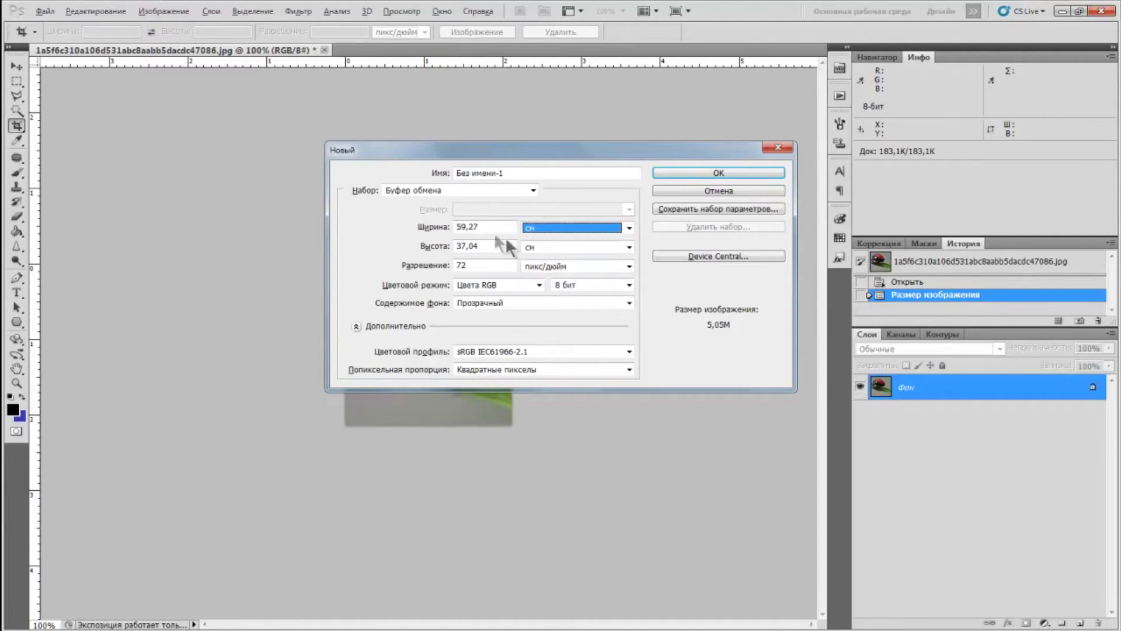
{"action": "left_click_drag", "start_coordinate": [494, 227], "coordinate": [389, 229]}
{"action": "type", "text": "7"}
{"action": "left_click_drag", "start_coordinate": [482, 246], "coordinate": [435, 249]}
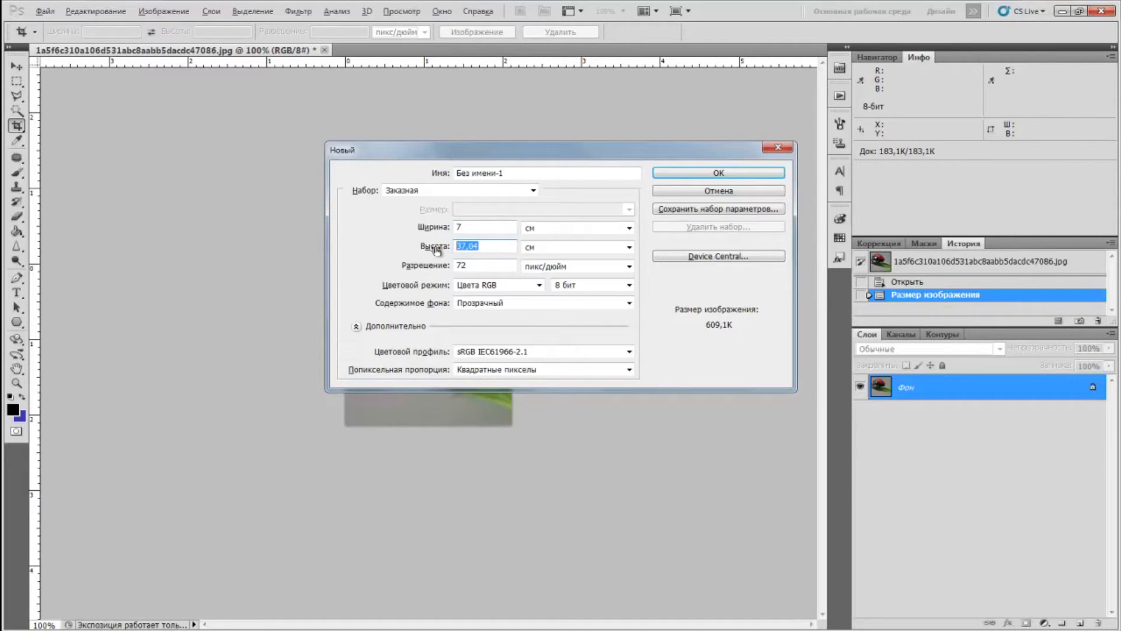
{"action": "type", "text": "7"}
{"action": "left_click_drag", "start_coordinate": [473, 267], "coordinate": [430, 269]}
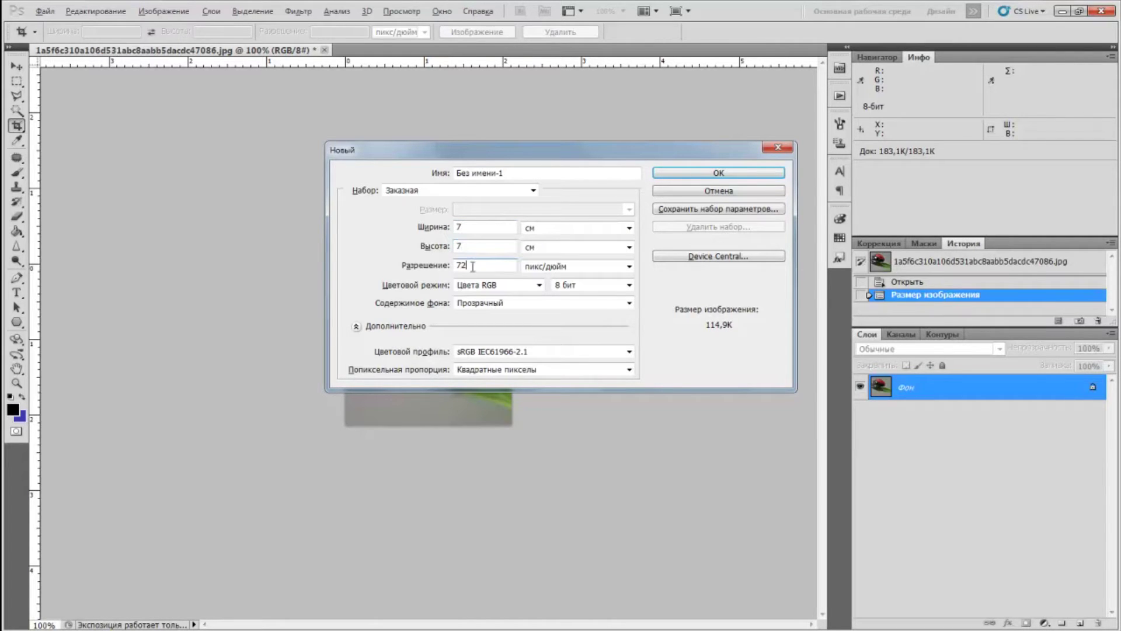
{"action": "type", "text": "300"}
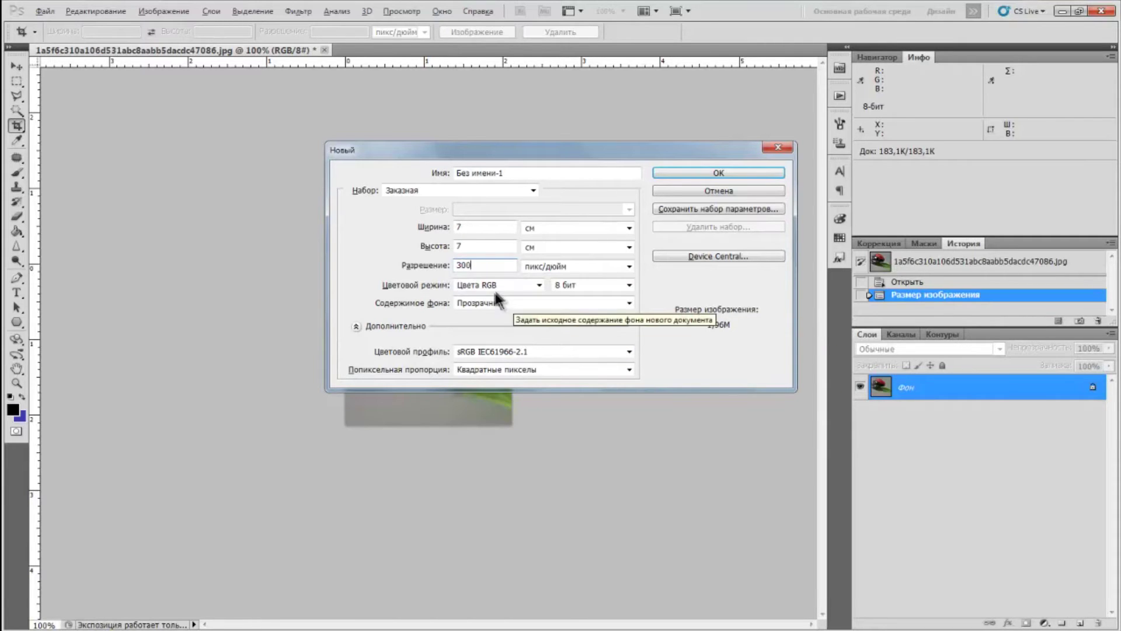
{"action": "left_click", "coordinate": [538, 285]}
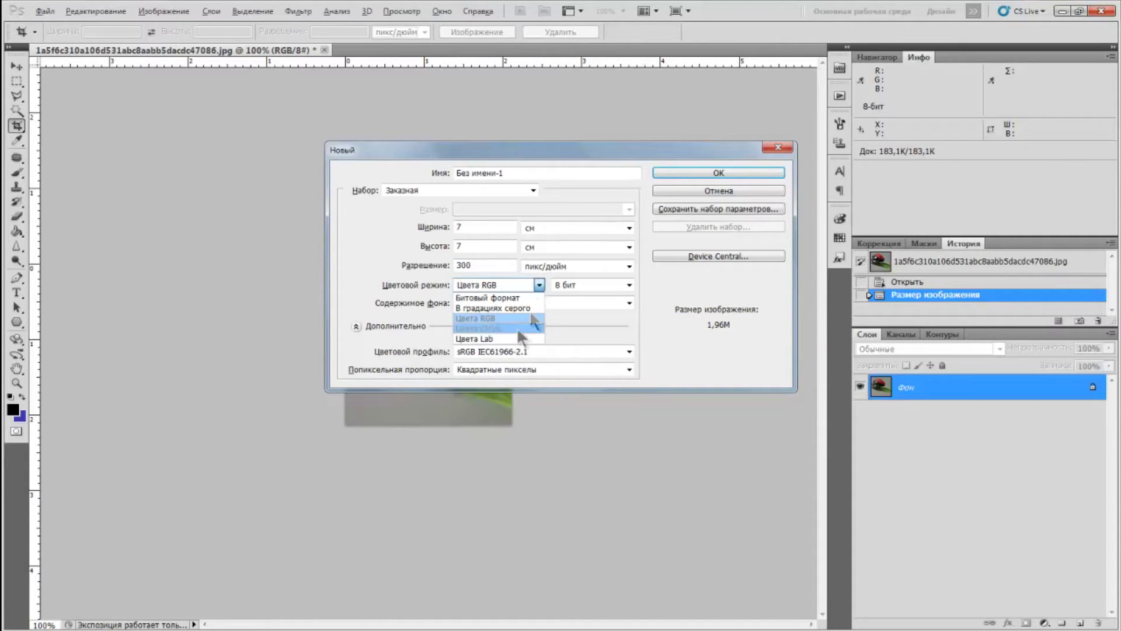
{"action": "left_click", "coordinate": [507, 328]}
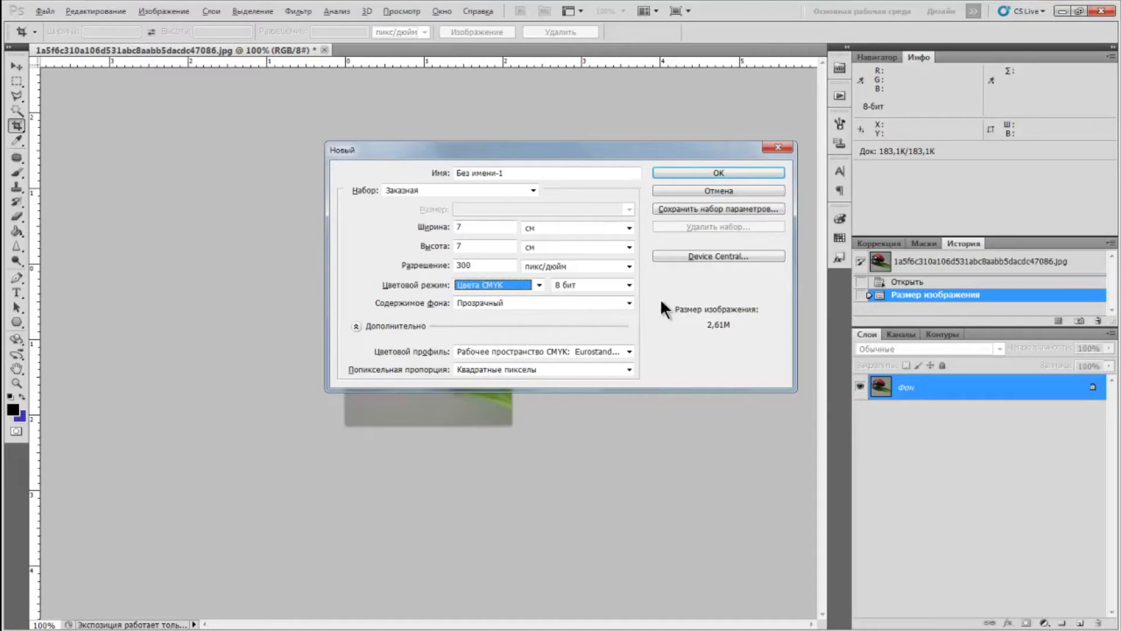
{"action": "left_click", "coordinate": [729, 171]}
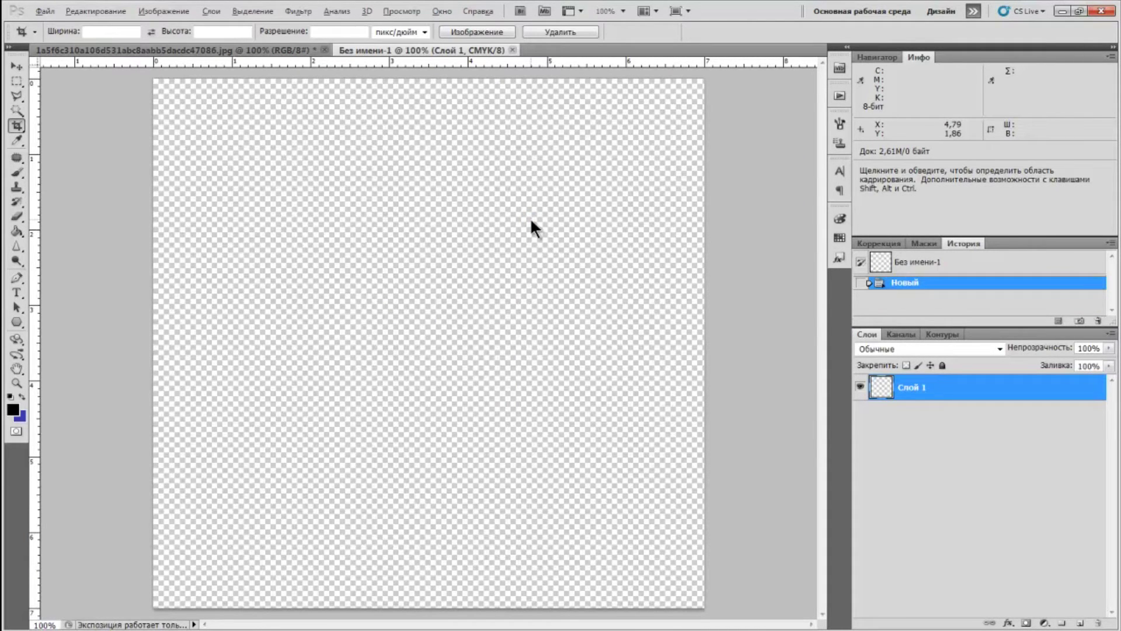
- Check the new document's Image Size values: 827 × 827 pixels, 7 cm, 300 ppi
{"action": "left_click", "coordinate": [164, 11]}
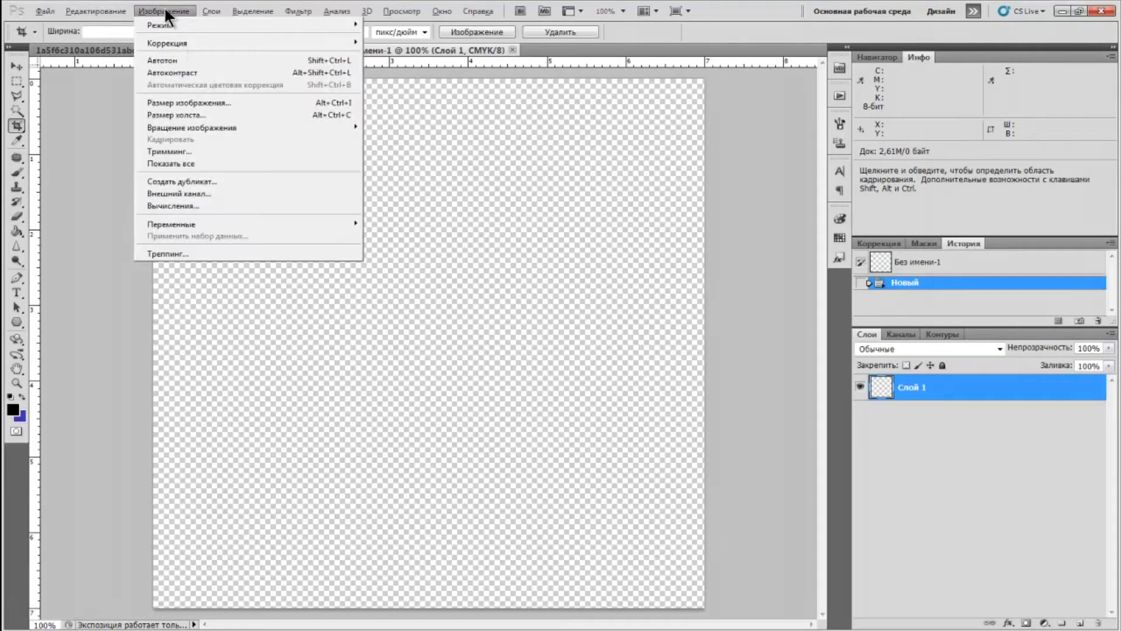
{"action": "left_click", "coordinate": [177, 103]}
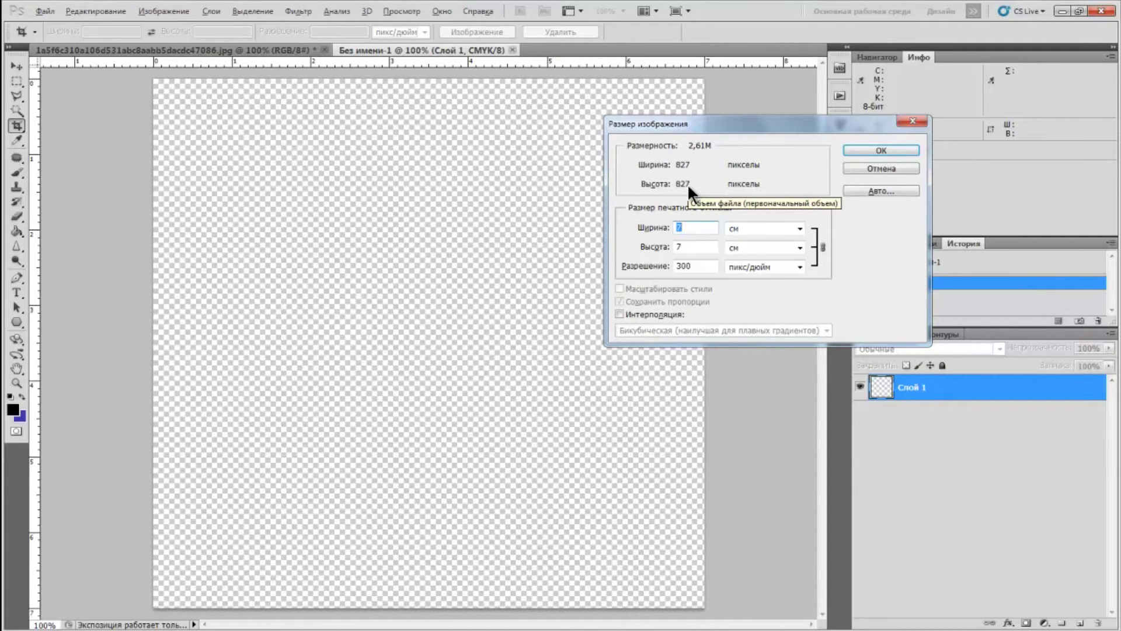
{"action": "key", "text": "Tab"}
{"action": "key", "text": "Tab"}
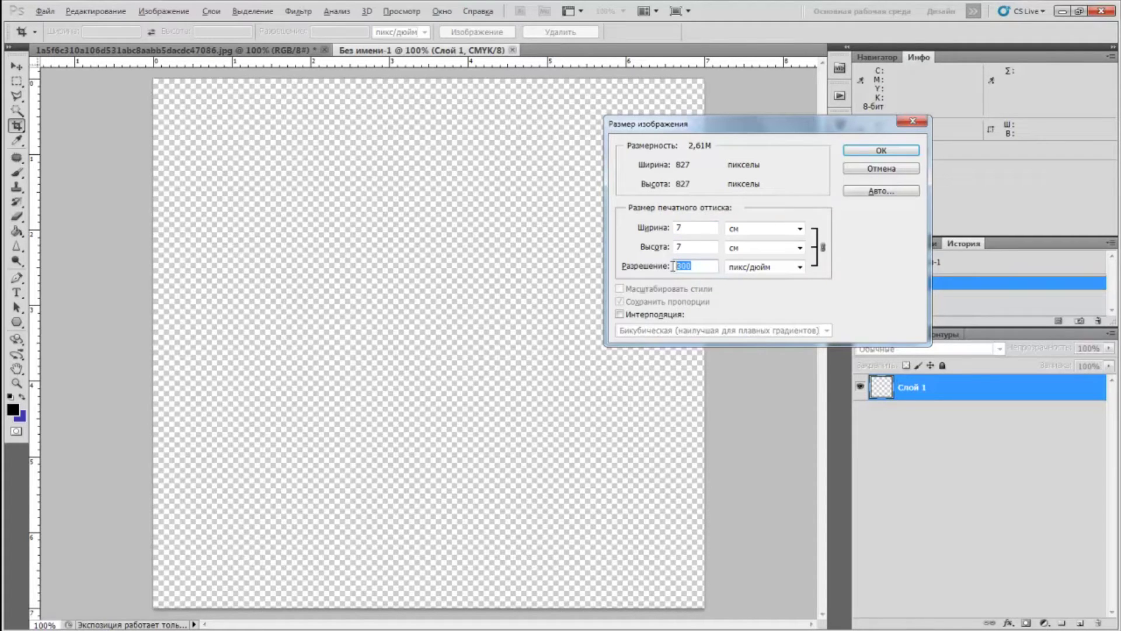
{"action": "double_click", "coordinate": [680, 246]}
{"action": "double_click", "coordinate": [682, 227]}
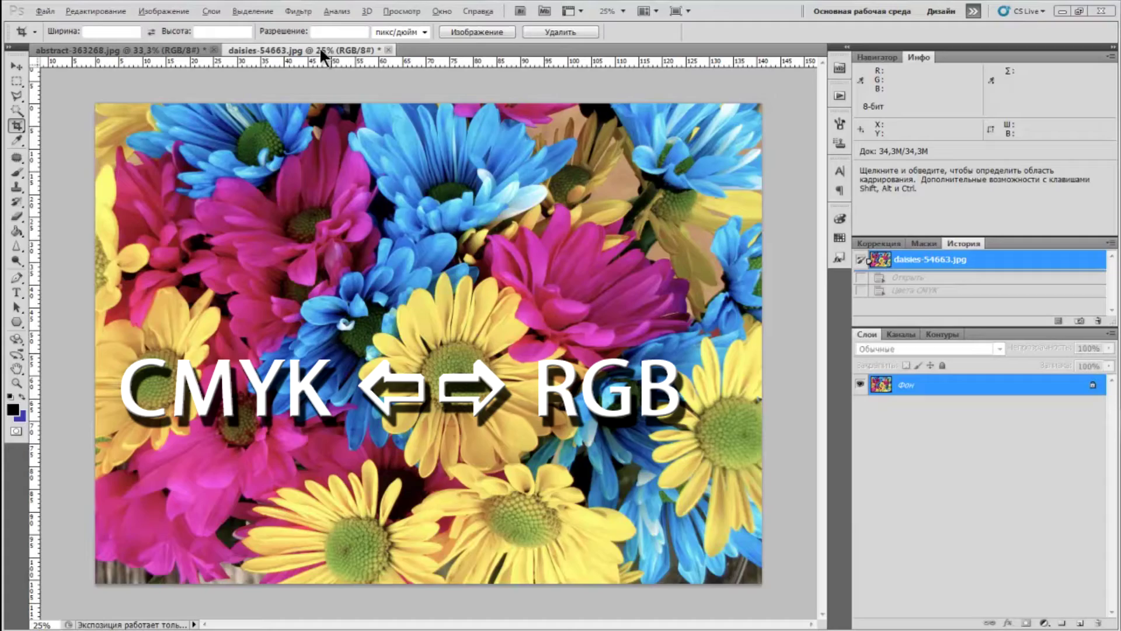
- Convert the daisies photo to CMYK, then bring forward the RGB abstract-363268.jpg image
{"action": "left_click", "coordinate": [171, 11]}
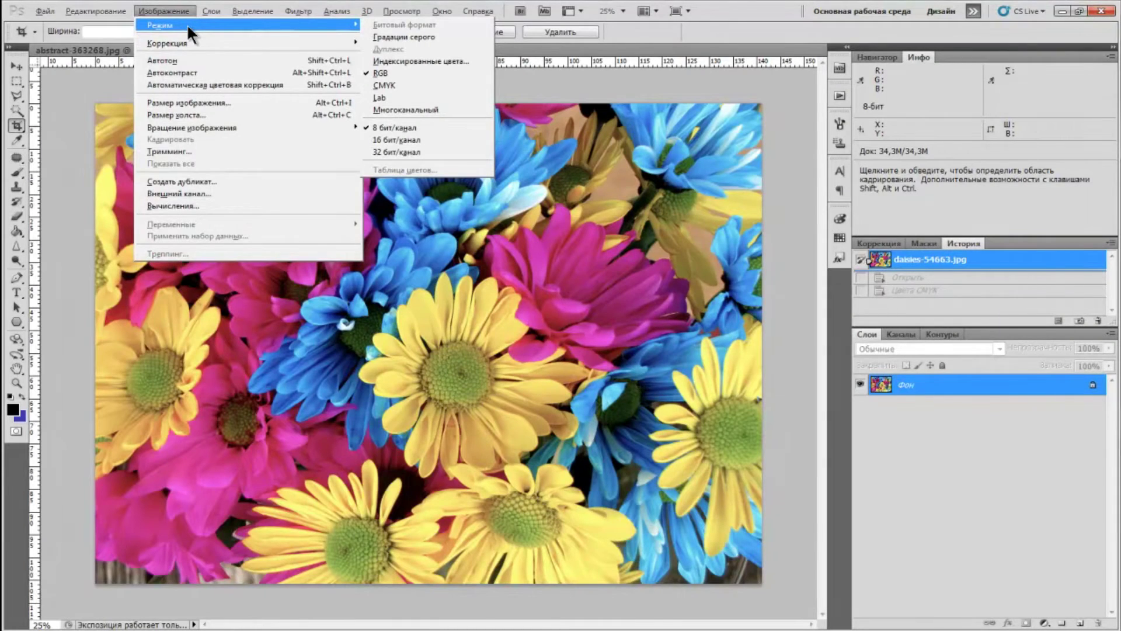
{"action": "left_click", "coordinate": [418, 86]}
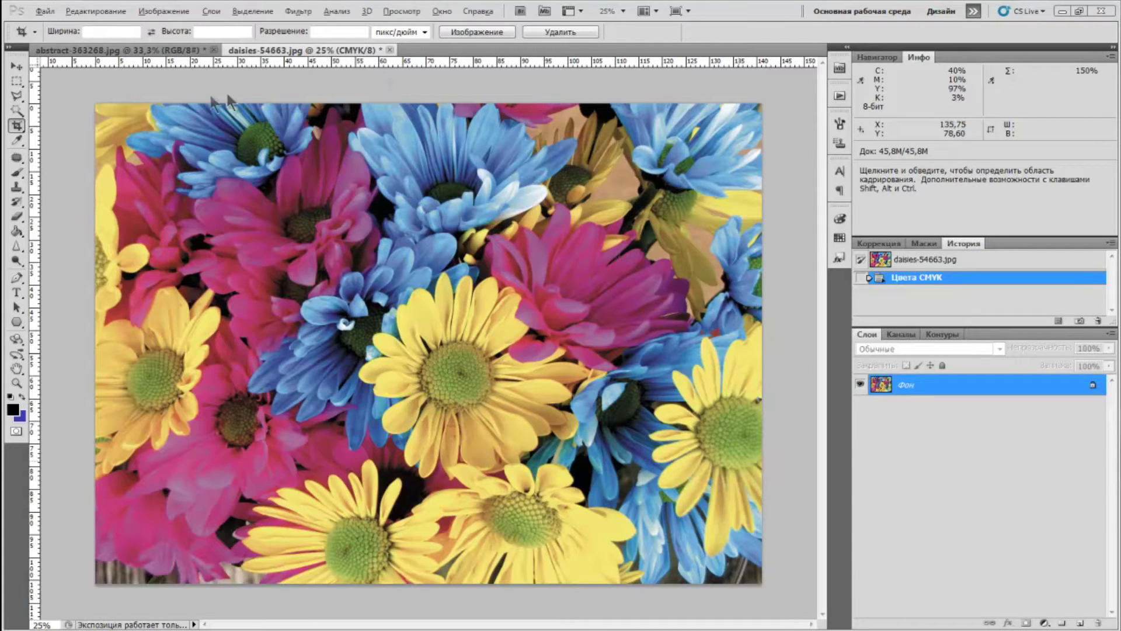
{"action": "left_click", "coordinate": [161, 52]}
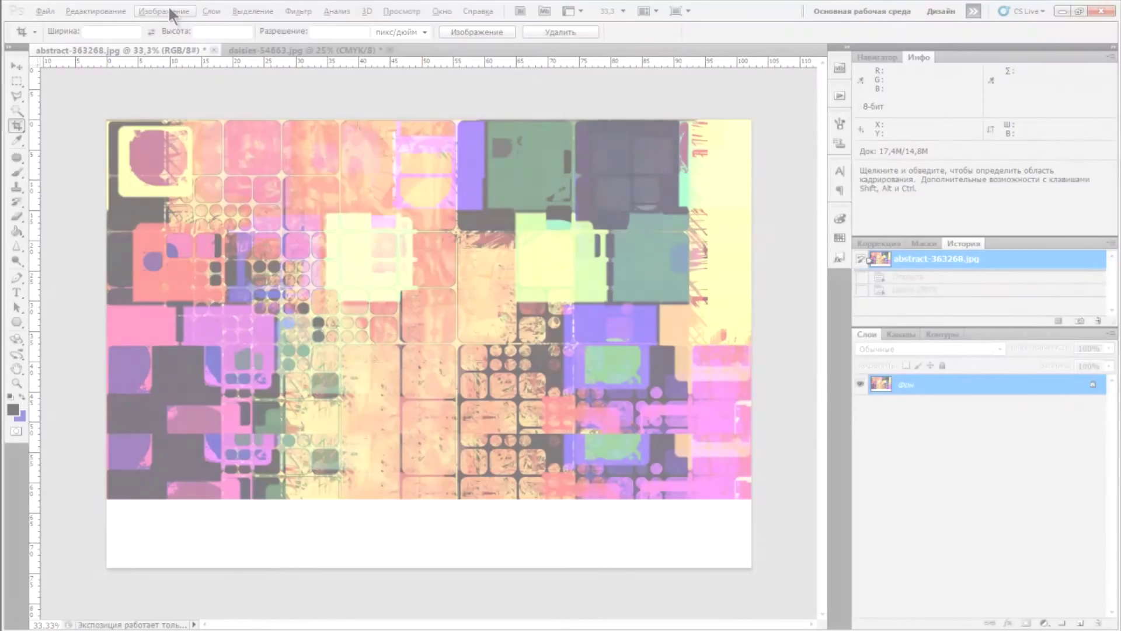
- Convert the abstract image to CMYK Color and confirm CMYK is its mode
{"action": "left_click", "coordinate": [170, 9]}
{"action": "mouse_move", "coordinate": [219, 25]}
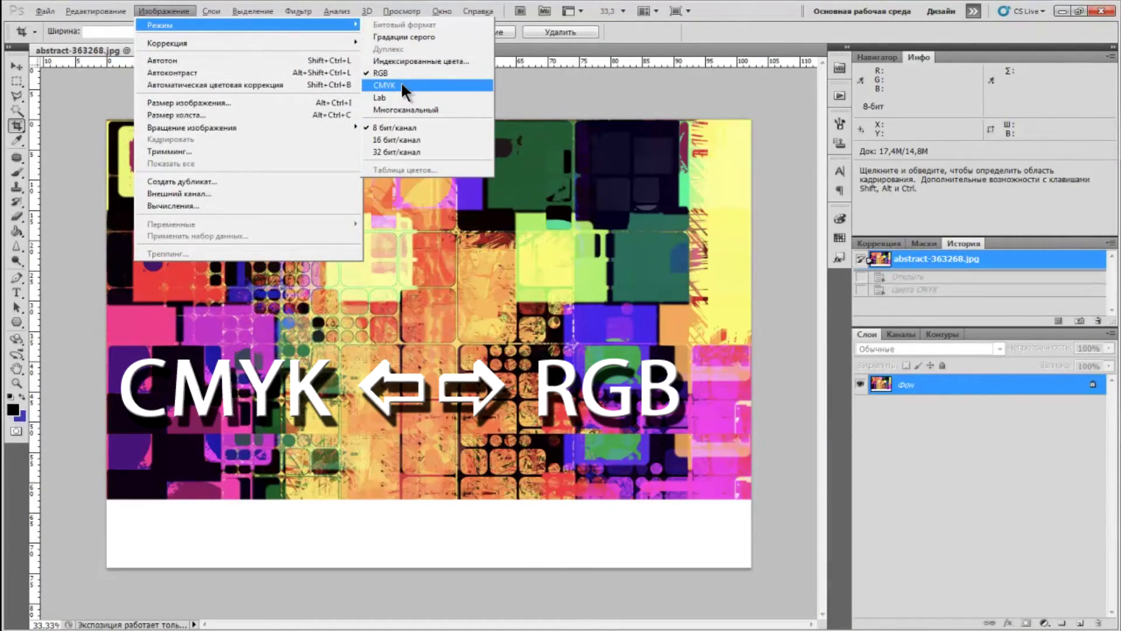
{"action": "left_click", "coordinate": [402, 83]}
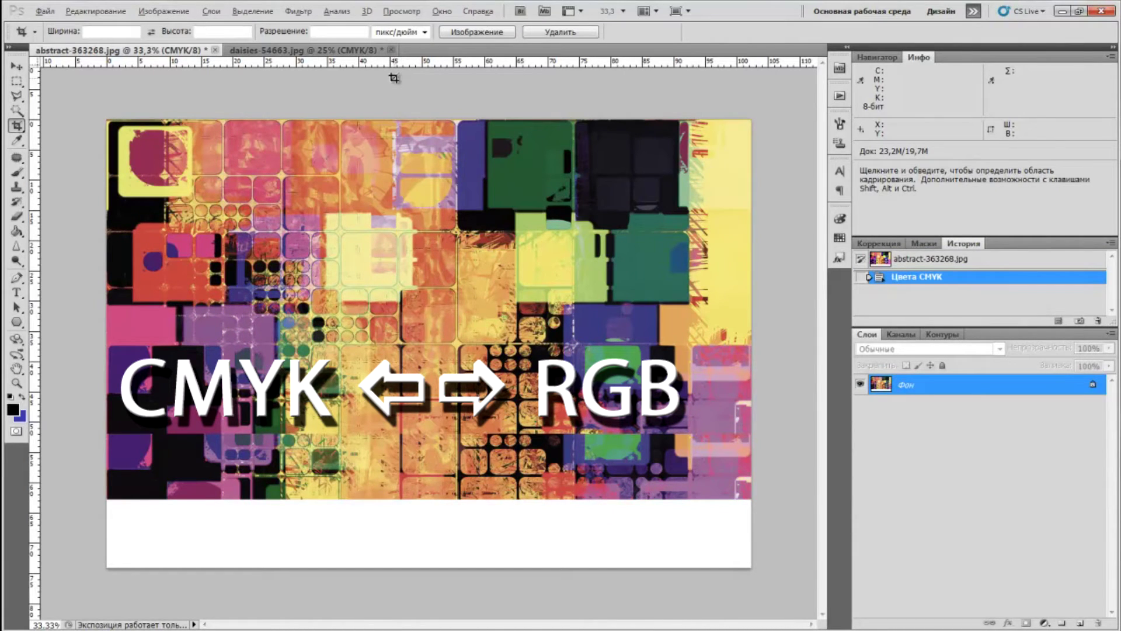
{"action": "left_click", "coordinate": [161, 8]}
{"action": "mouse_move", "coordinate": [160, 25]}
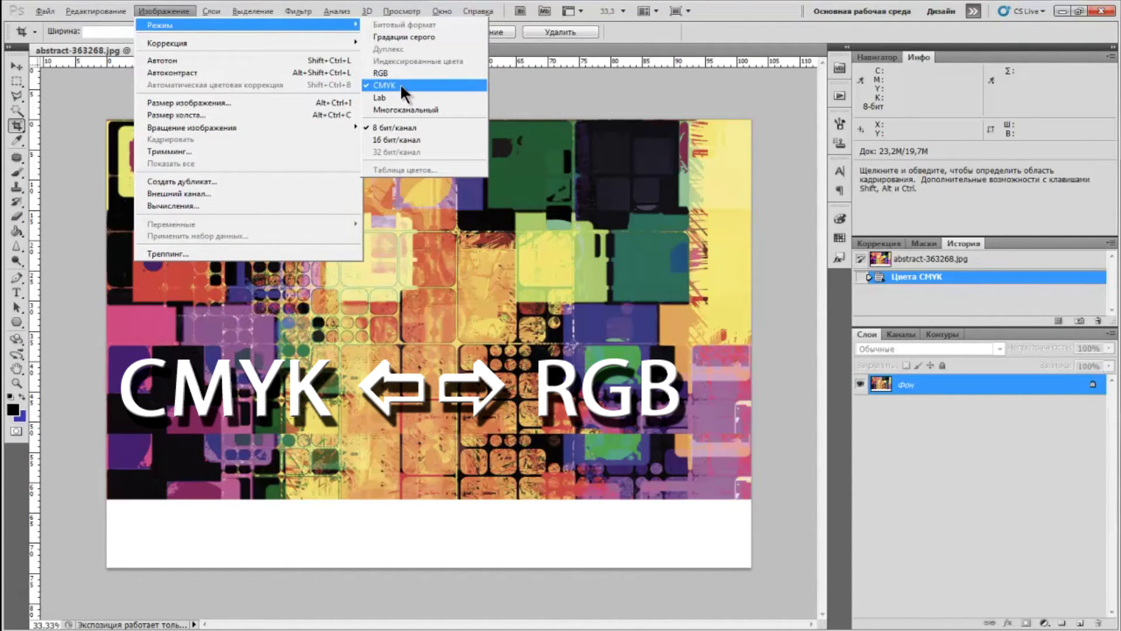
{"action": "left_click", "coordinate": [79, 85]}
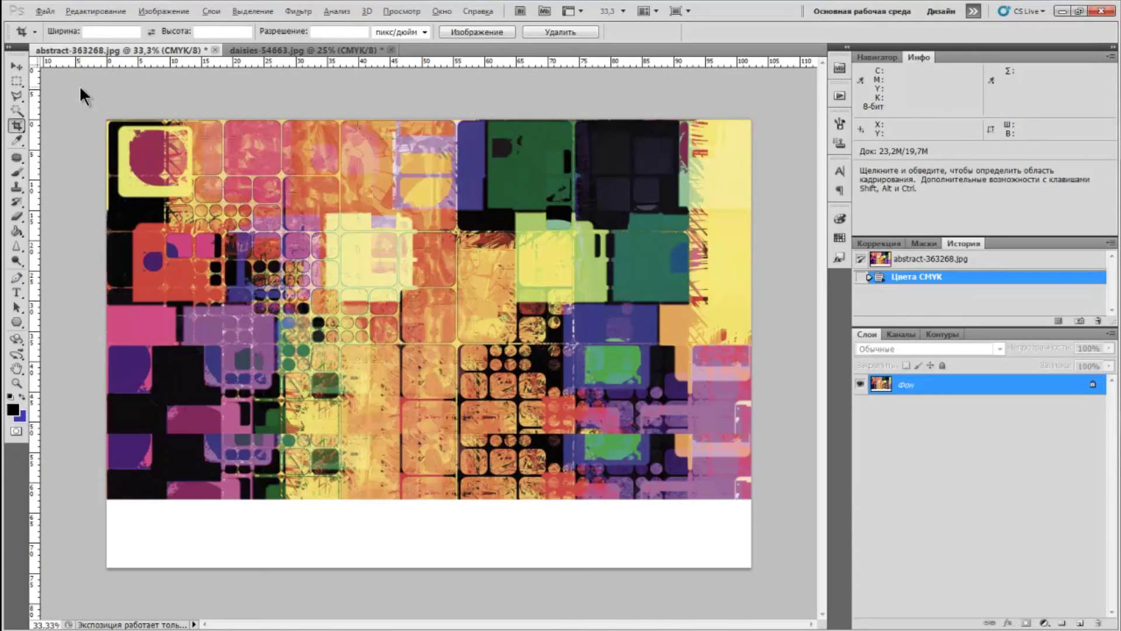
- Toggle History between the original RGB snapshot and the CMYK state to compare colours
{"action": "left_click", "coordinate": [936, 260]}
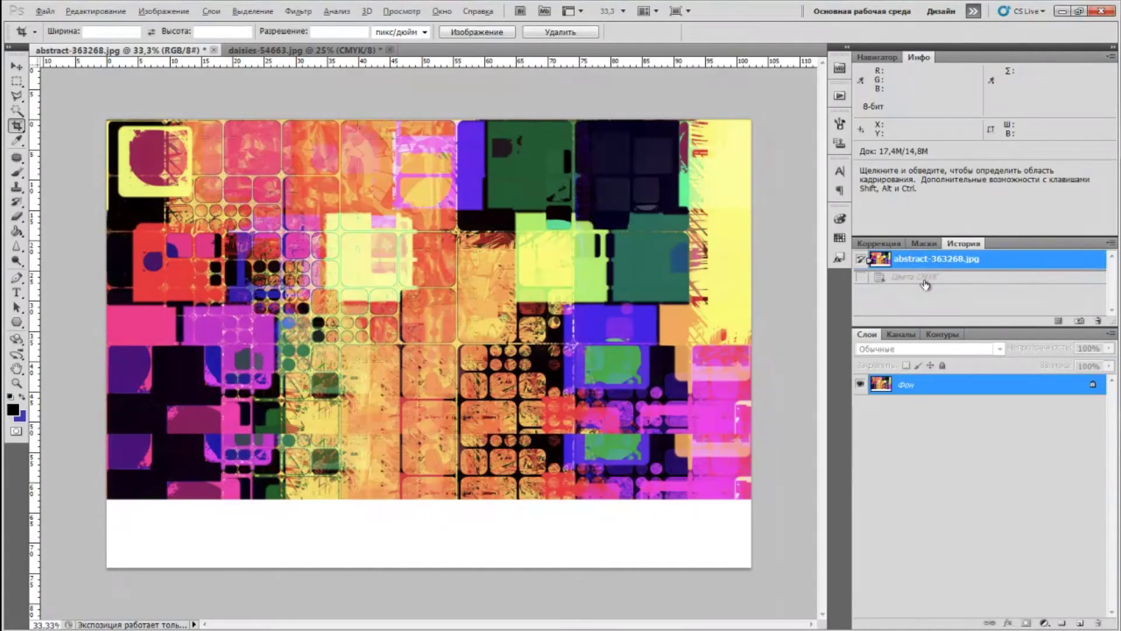
{"action": "left_click", "coordinate": [925, 280]}
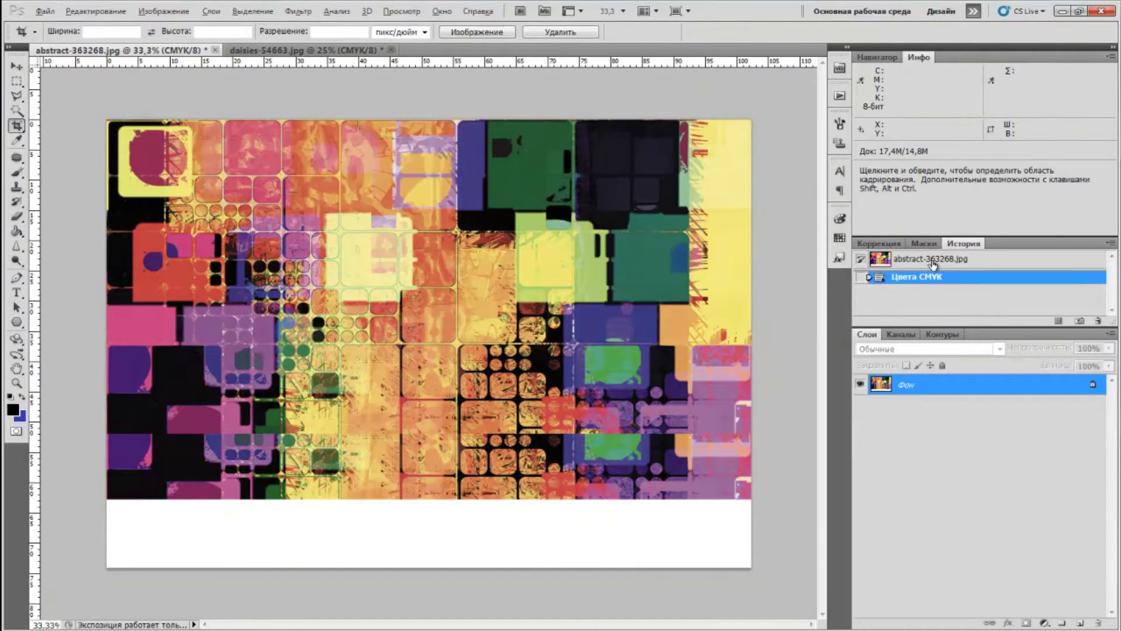
{"action": "left_click", "coordinate": [933, 263]}
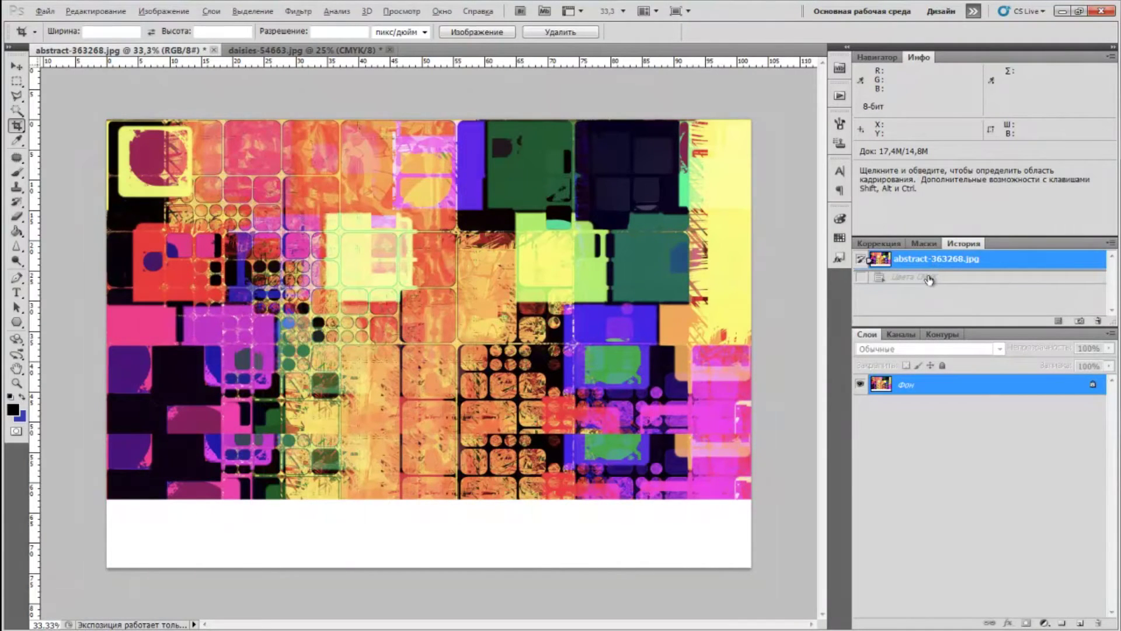
{"action": "left_click", "coordinate": [929, 278]}
{"action": "key", "text": "ctrl+Tab"}
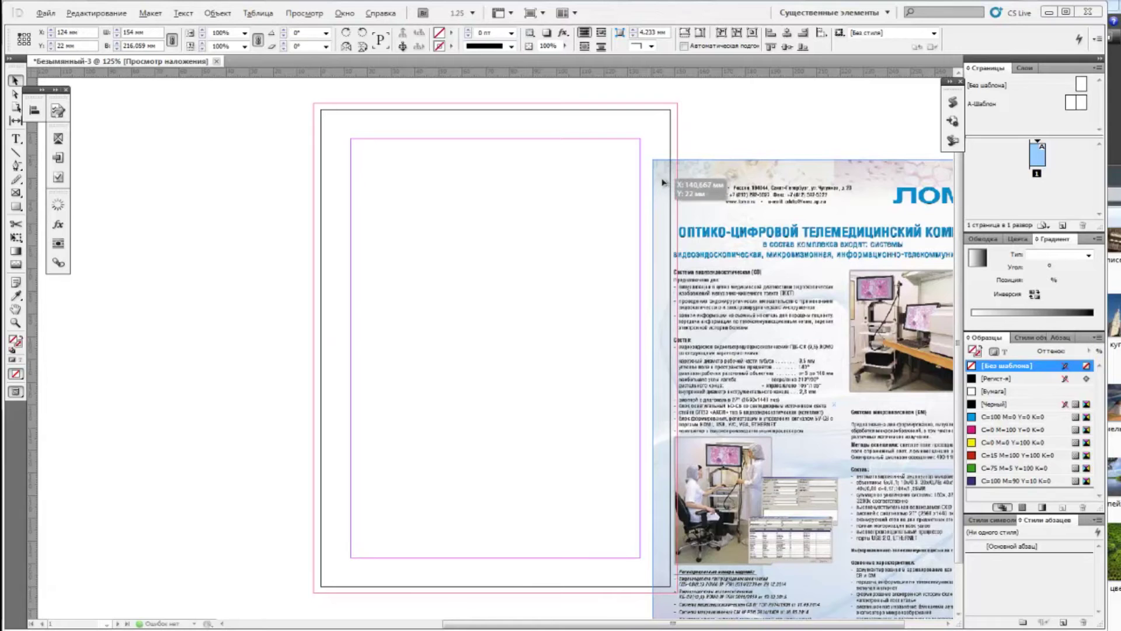
{"action": "mouse_move", "coordinate": [681, 171]}
{"action": "left_mouse_down"}
{"action": "mouse_move", "coordinate": [423, 160]}
{"action": "mouse_move", "coordinate": [384, 131]}
{"action": "left_mouse_up"}
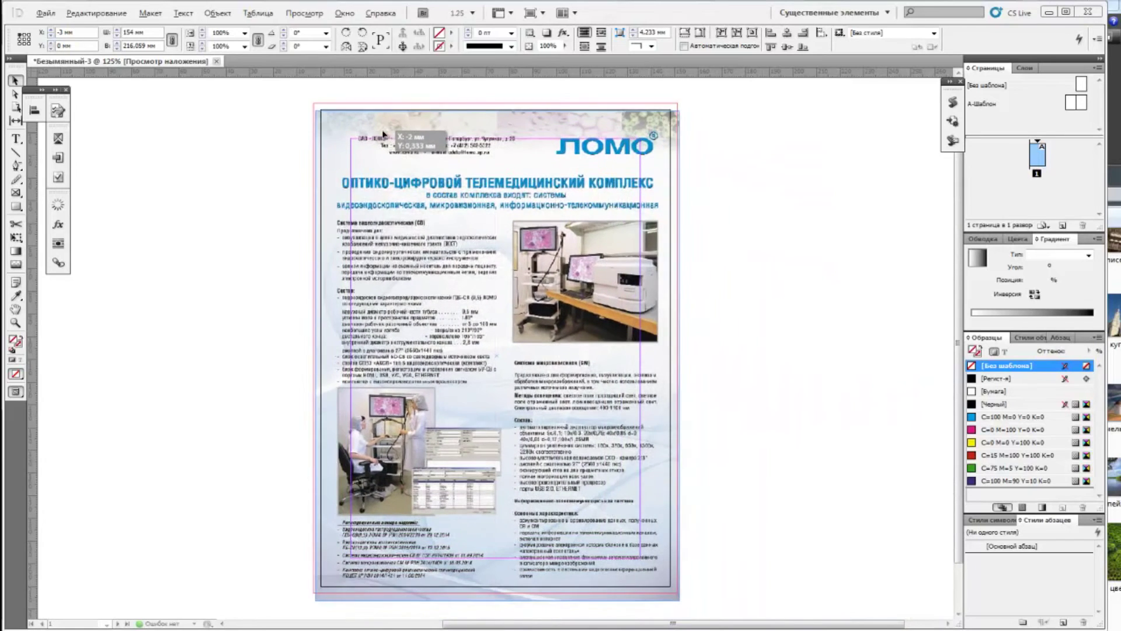
- Drag the ЛОМО brochure image toward the page's top-left corner and zoom in on its edge
{"action": "left_click_drag", "start_coordinate": [384, 132], "coordinate": [384, 124]}
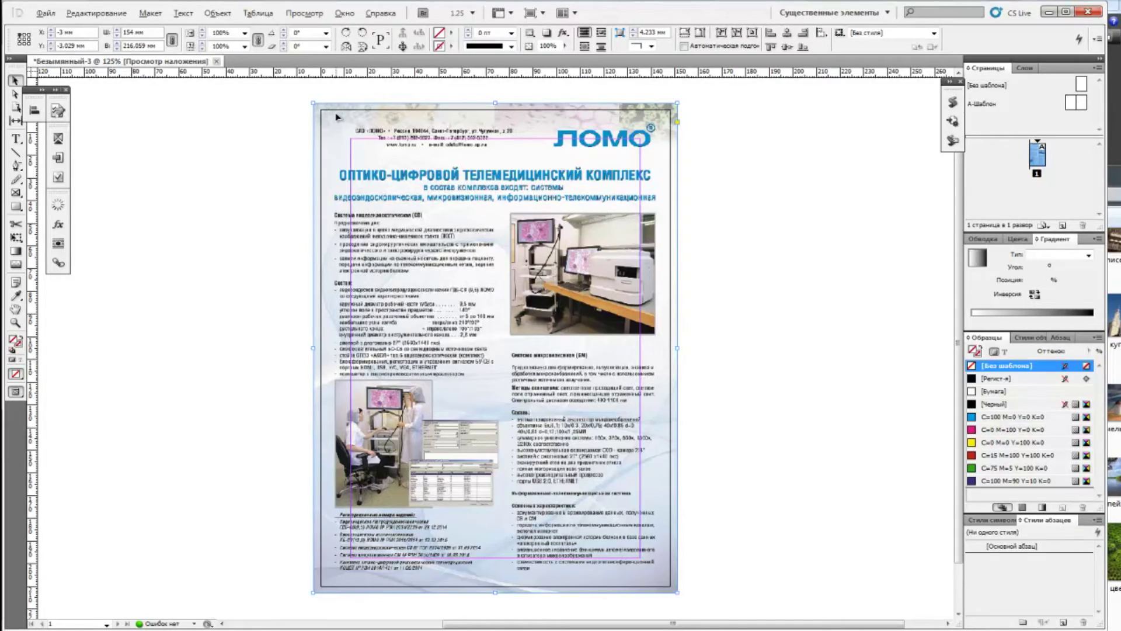
{"action": "key", "text": "ctrl+equal"}
{"action": "key", "text": "ctrl+equal"}
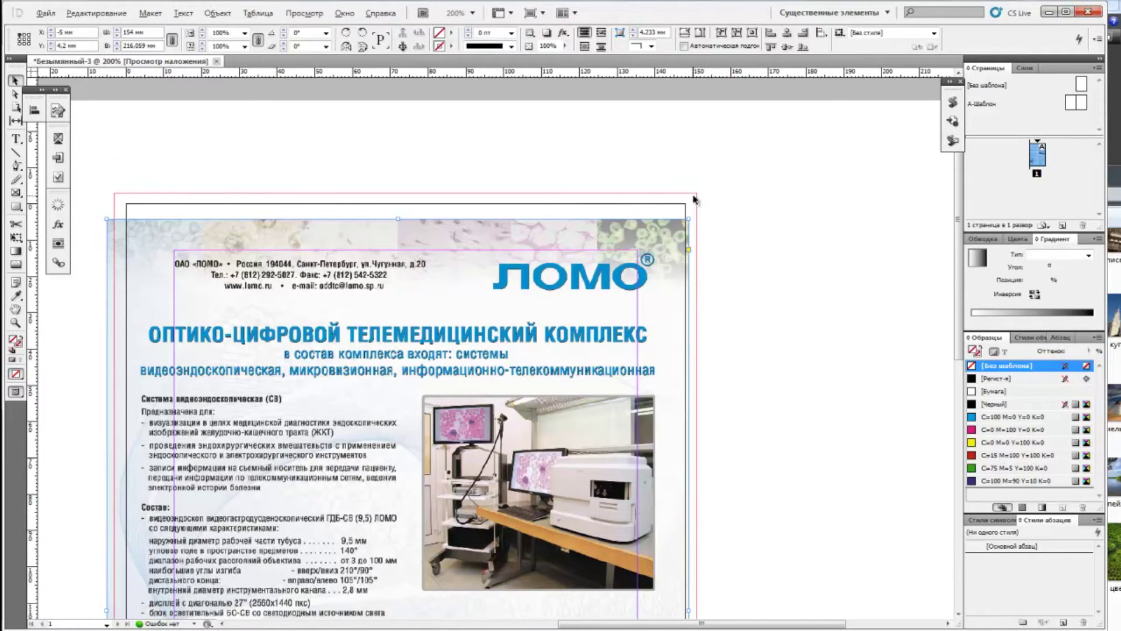
- Snap the brochure image's top-left corner to the -3 mm bleed line, then zoom out to 125%
{"action": "left_click_drag", "start_coordinate": [564, 241], "coordinate": [571, 216]}
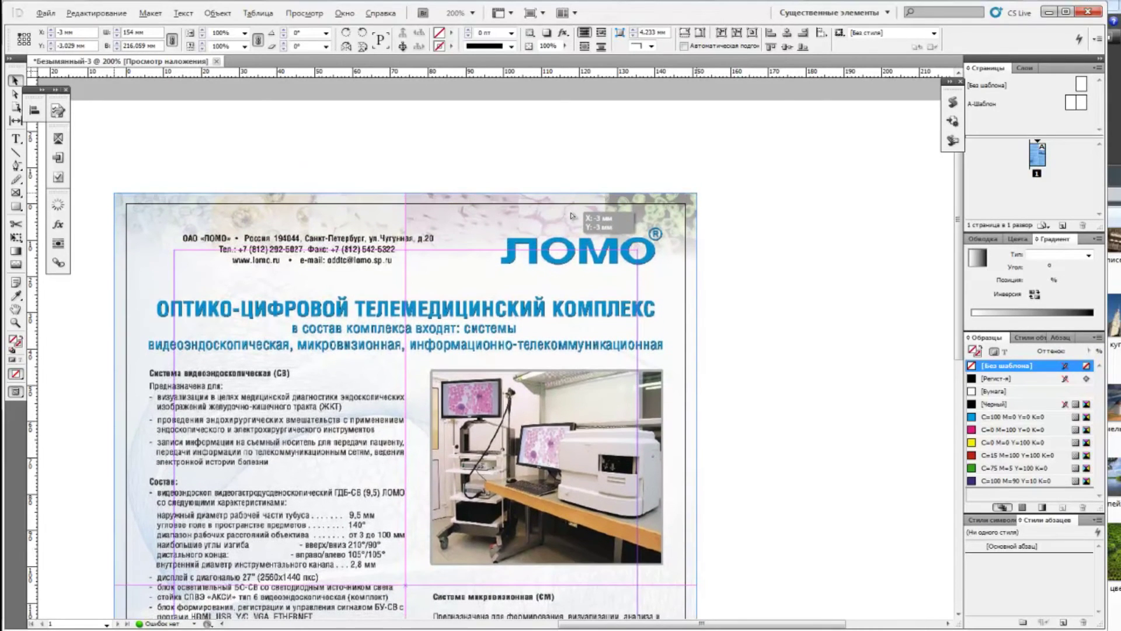
{"action": "left_click_drag", "start_coordinate": [572, 215], "coordinate": [571, 215]}
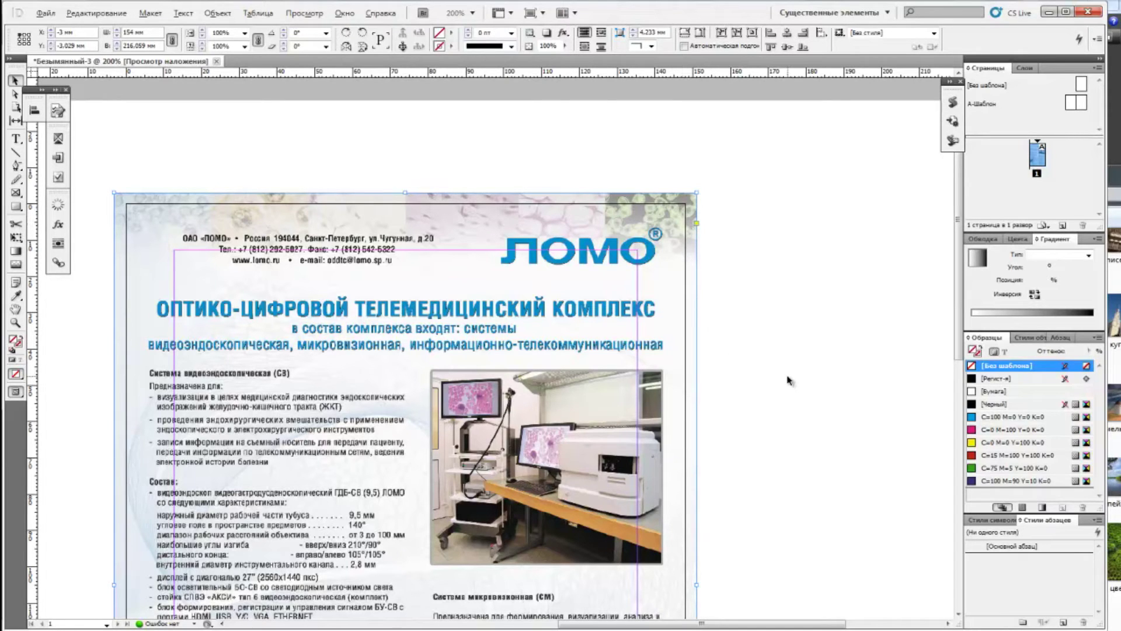
{"action": "key", "text": "ctrl+minus"}
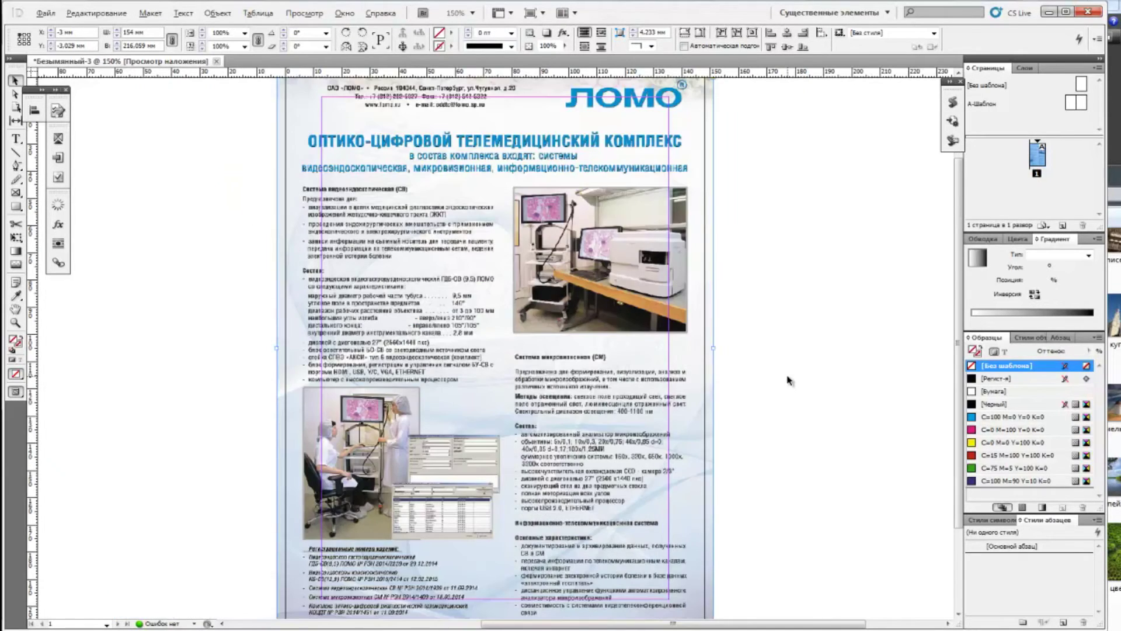
{"action": "key", "text": "ctrl+minus"}
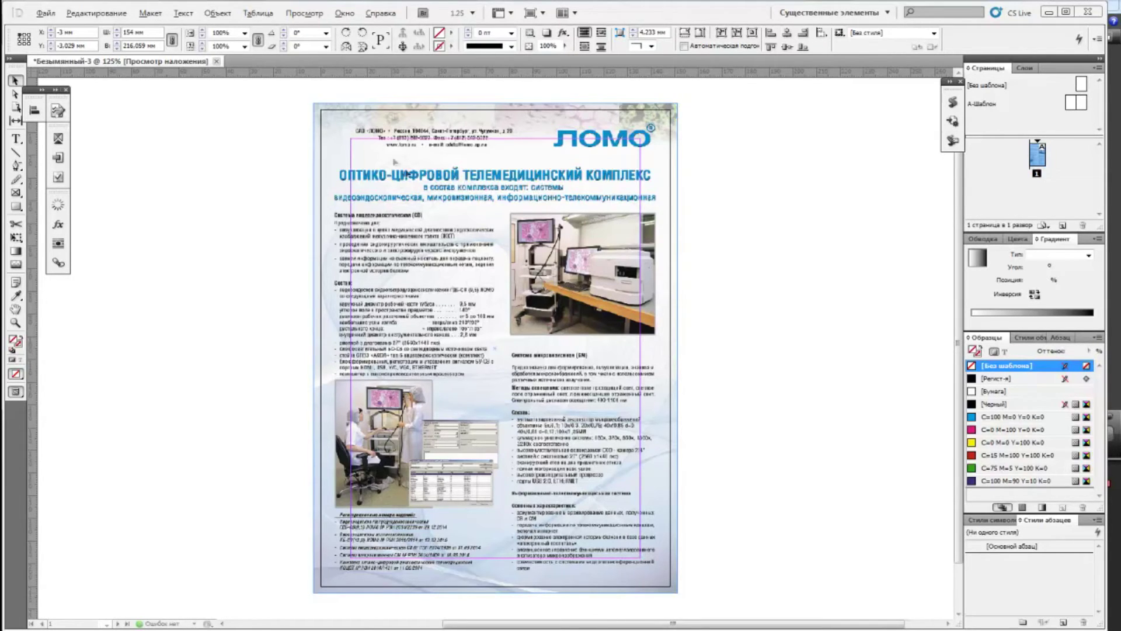
- Pull the ЛОМО image off the page and drag it back to snap at X/Y -3 mm
{"action": "left_click_drag", "start_coordinate": [361, 128], "coordinate": [532, 258]}
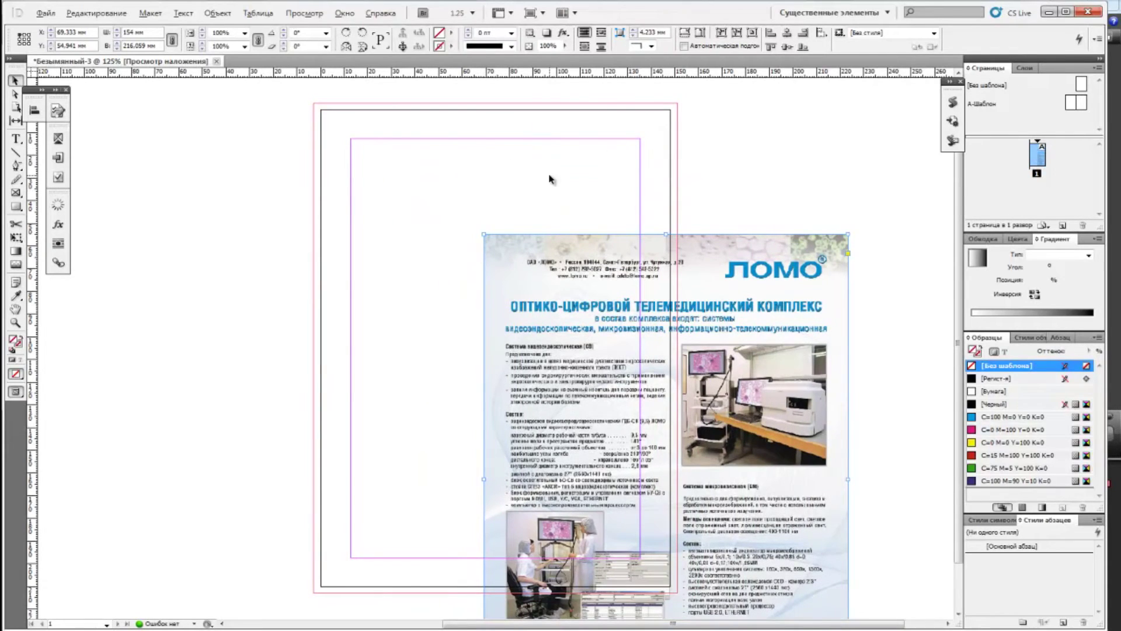
{"action": "left_click_drag", "start_coordinate": [635, 281], "coordinate": [453, 160]}
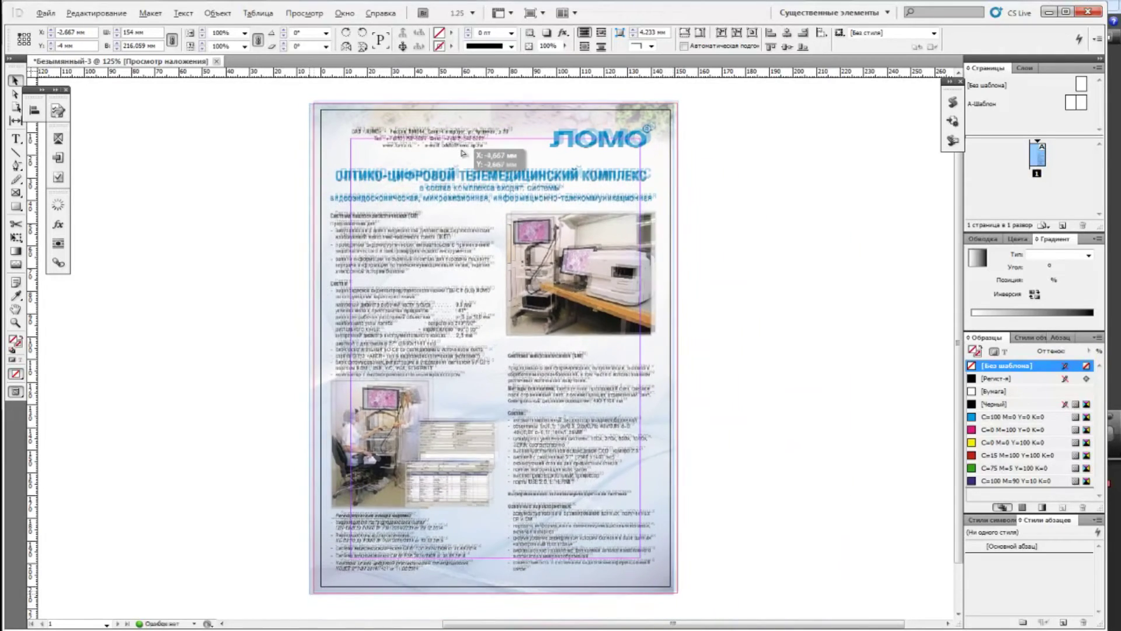
{"action": "left_click_drag", "start_coordinate": [453, 160], "coordinate": [458, 157]}
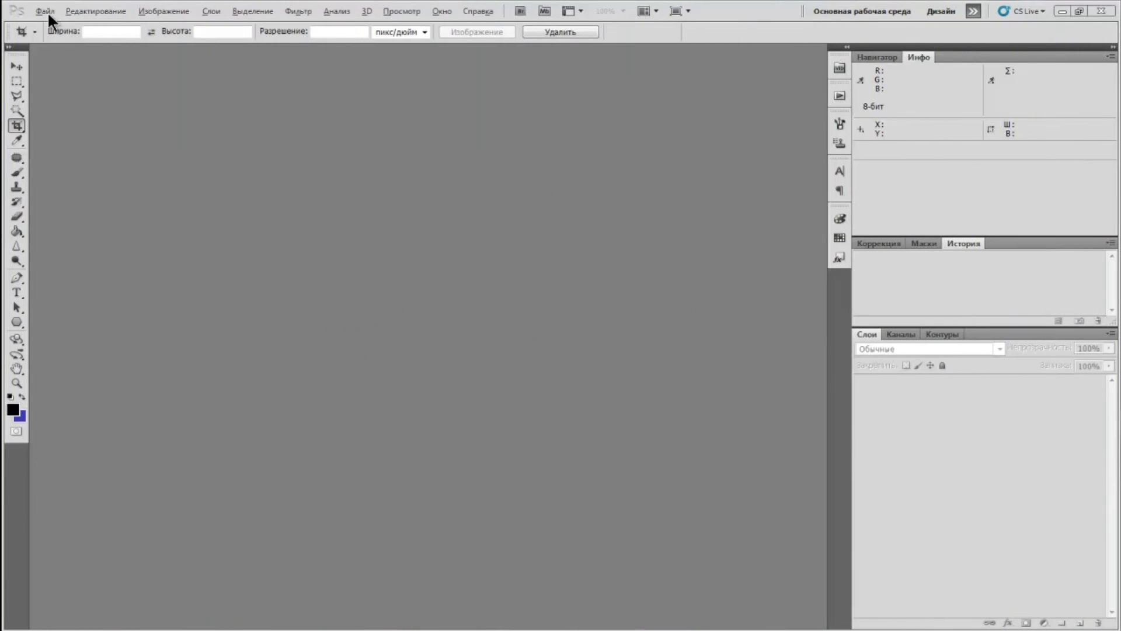
- Open the File menu in the empty Photoshop workspace
{"action": "left_click", "coordinate": [45, 11]}
- Start a new document and switch its size units to millimetres, reading 592,67 × 370,42 mm
{"action": "left_click", "coordinate": [57, 26]}
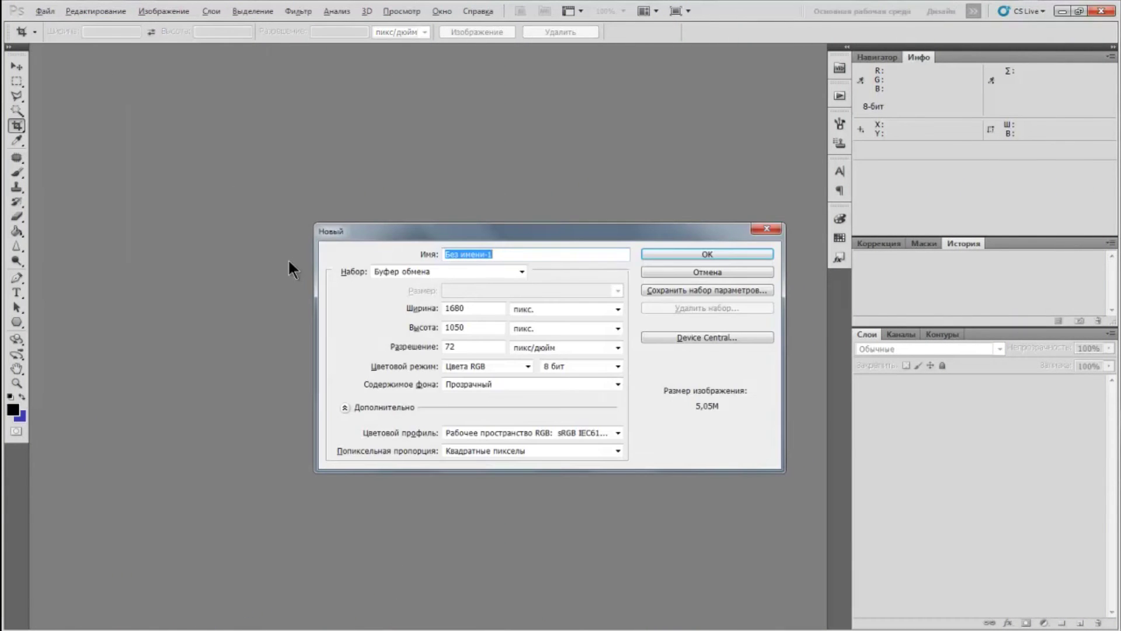
{"action": "left_click_drag", "start_coordinate": [376, 231], "coordinate": [351, 229]}
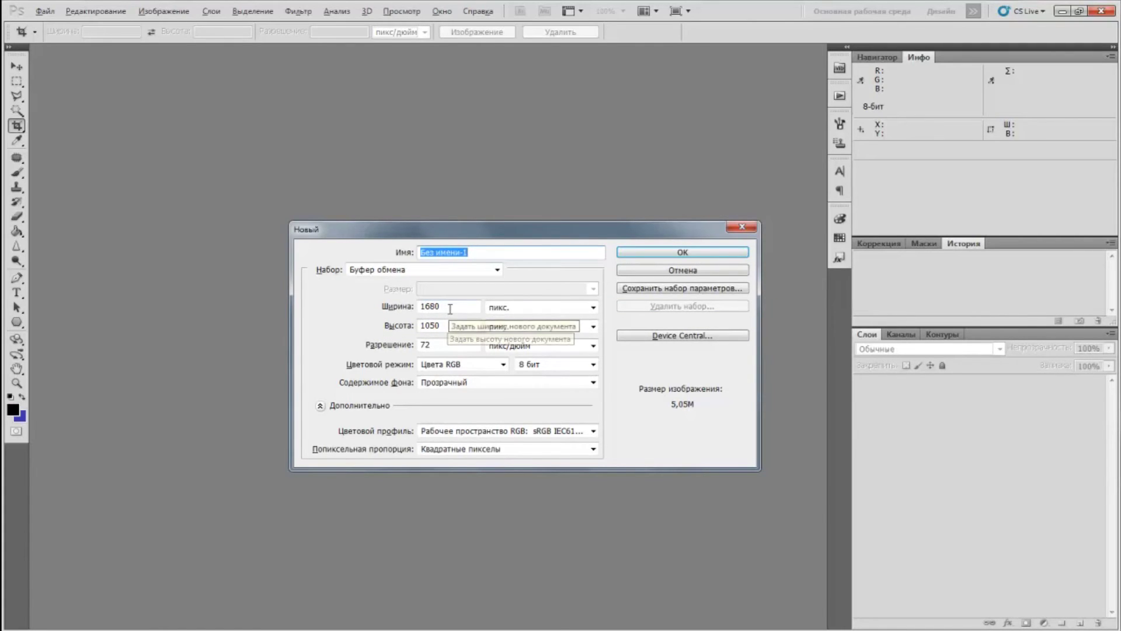
{"action": "left_click", "coordinate": [411, 306]}
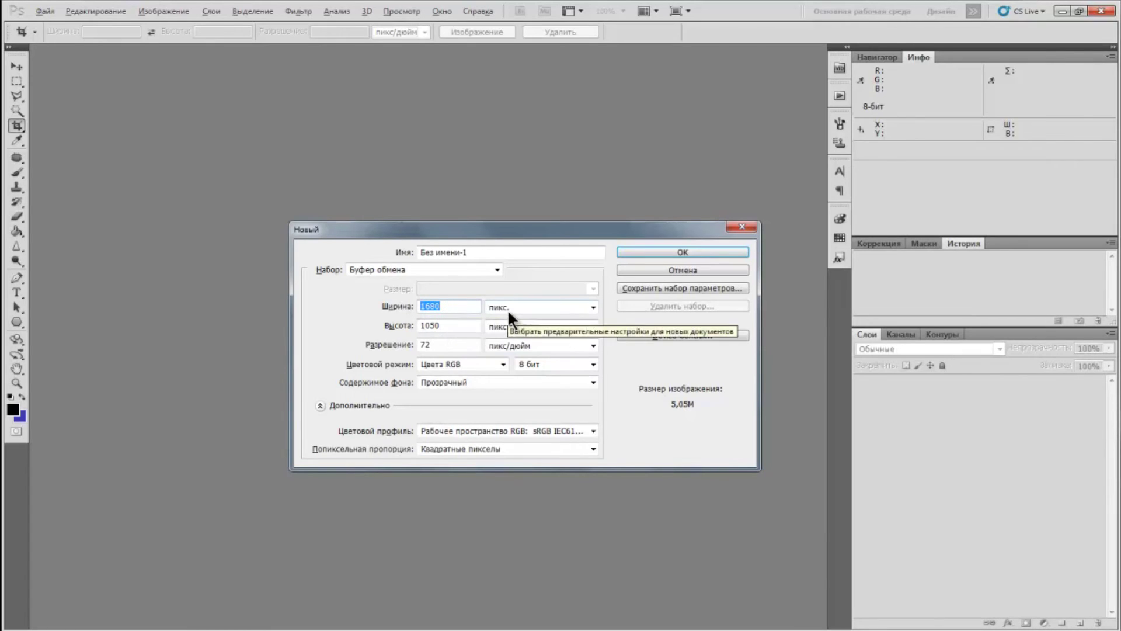
{"action": "key", "text": "Tab"}
{"action": "left_click", "coordinate": [440, 309]}
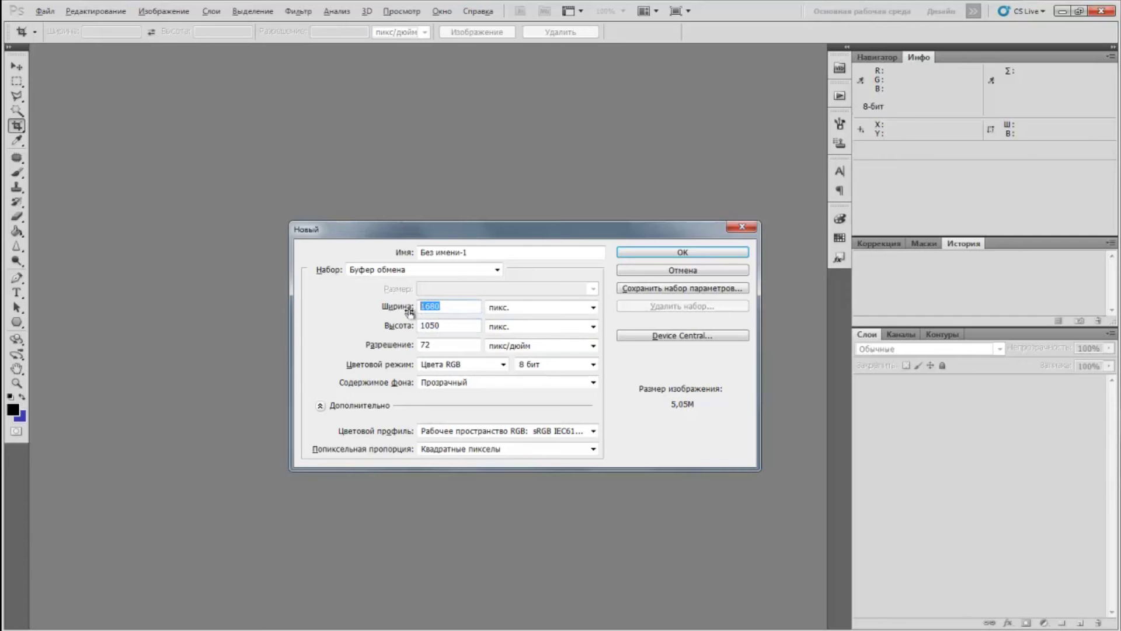
{"action": "left_click", "coordinate": [591, 306]}
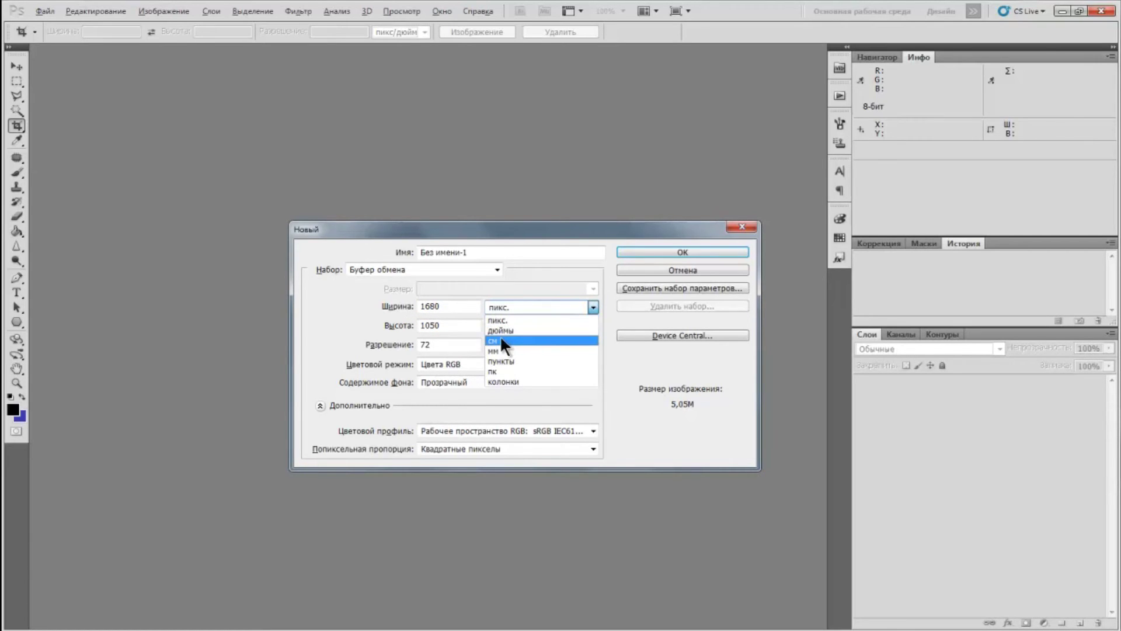
{"action": "left_click", "coordinate": [501, 340]}
{"action": "left_click", "coordinate": [591, 307]}
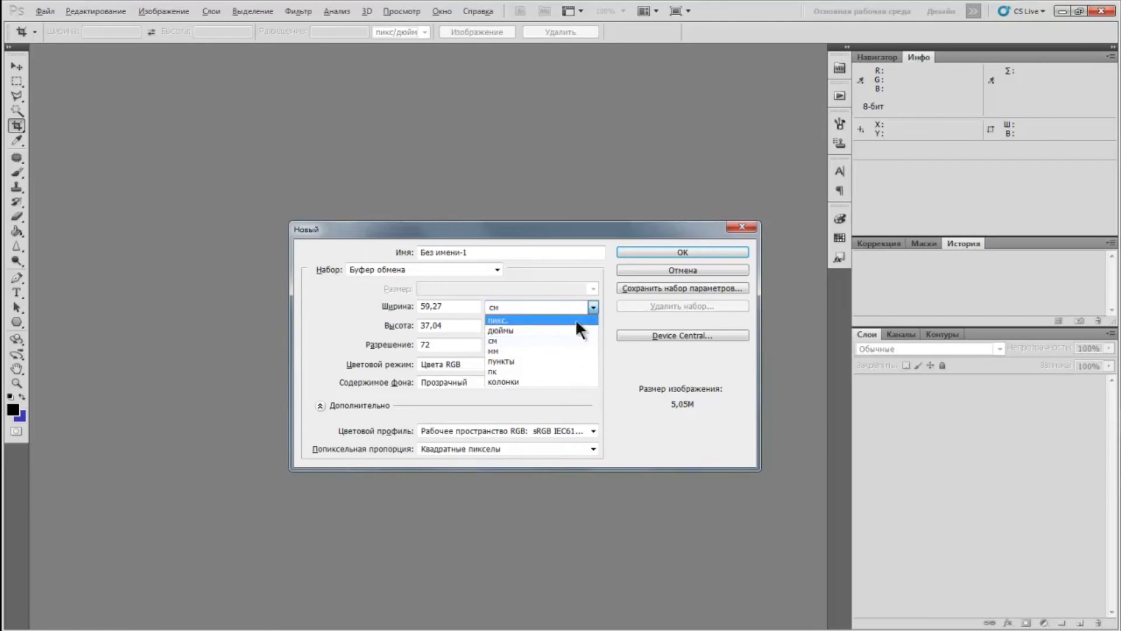
{"action": "left_click", "coordinate": [517, 350]}
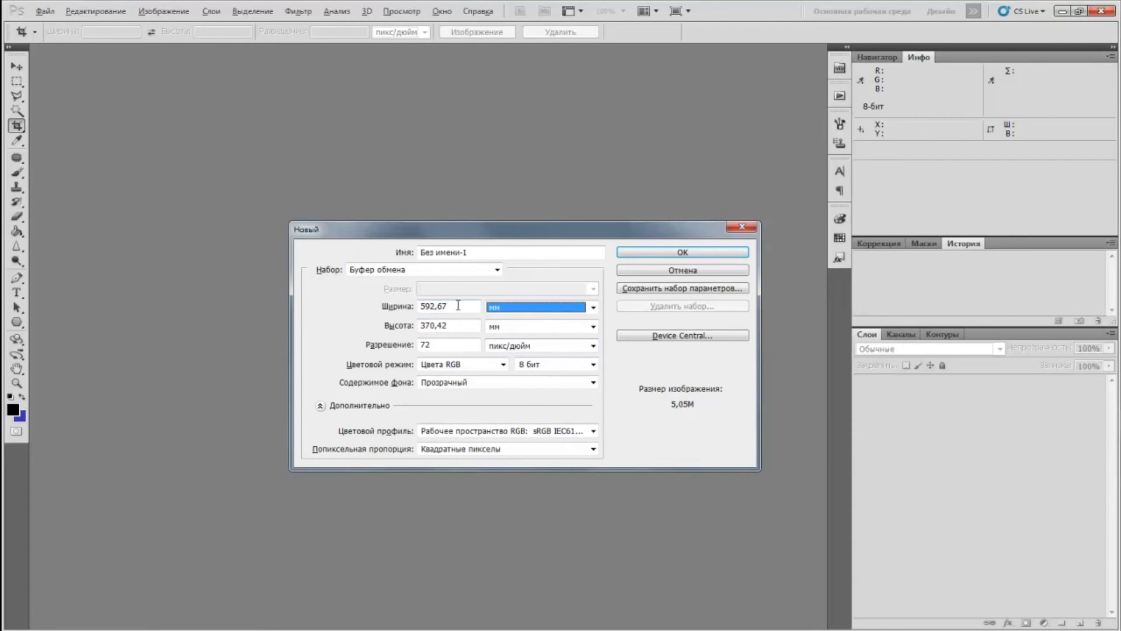
{"action": "mouse_move", "coordinate": [457, 304]}
{"action": "left_mouse_down"}
{"action": "mouse_move", "coordinate": [407, 304]}
{"action": "mouse_move", "coordinate": [420, 321]}
{"action": "mouse_move", "coordinate": [400, 325]}
{"action": "left_mouse_up"}
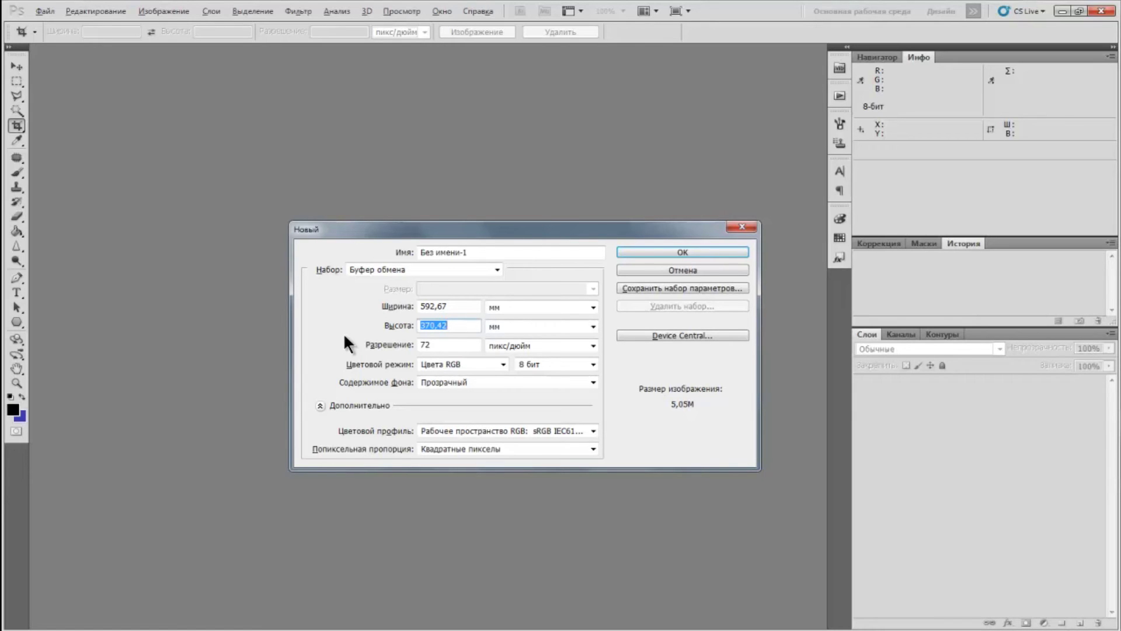
- Enter 300 as the new document's resolution, keeping pixels per inch
{"action": "double_click", "coordinate": [442, 344]}
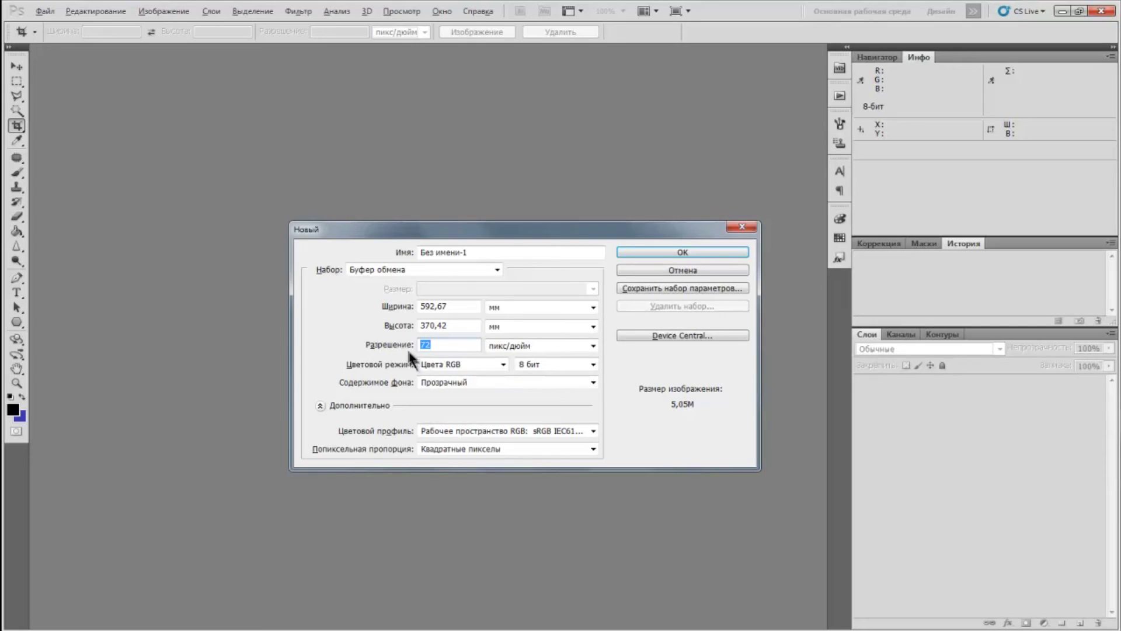
{"action": "type", "text": "300"}
{"action": "left_click", "coordinate": [593, 345]}
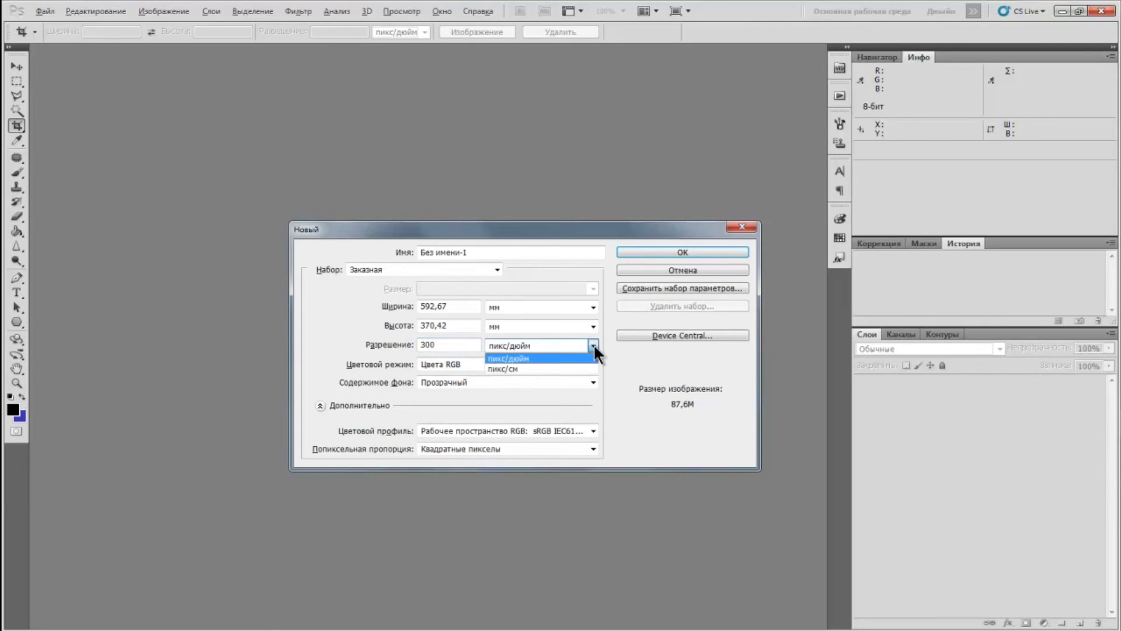
{"action": "left_click", "coordinate": [593, 345]}
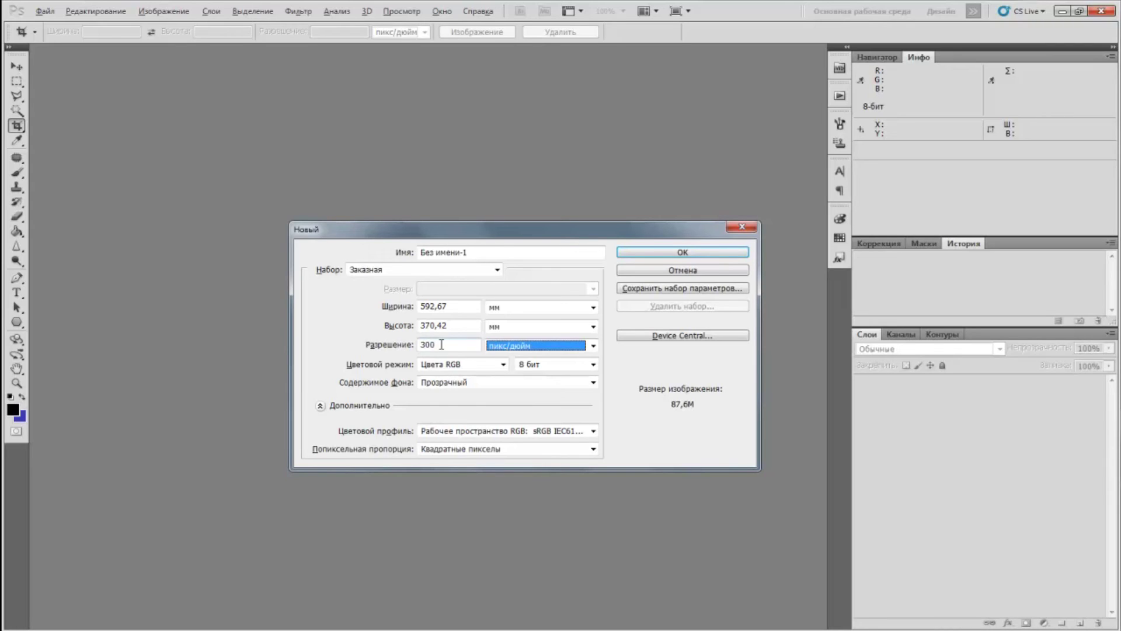
{"action": "left_click_drag", "start_coordinate": [442, 344], "coordinate": [416, 345]}
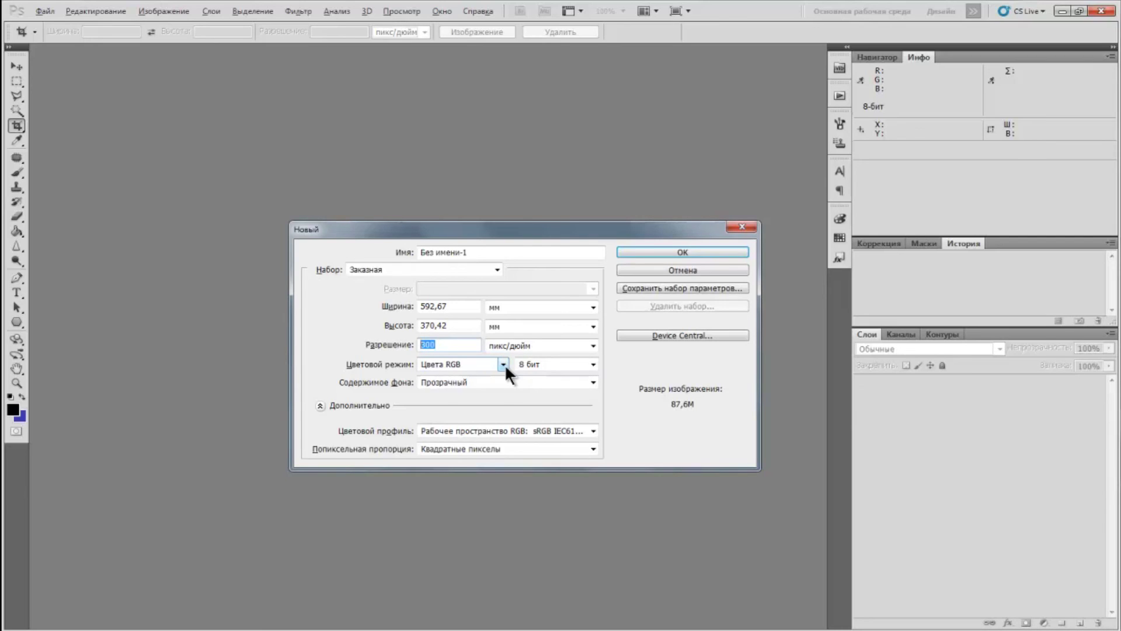
- Set the new document's colour mode to CMYK Color, keeping 8-bit depth
{"action": "left_click", "coordinate": [503, 364]}
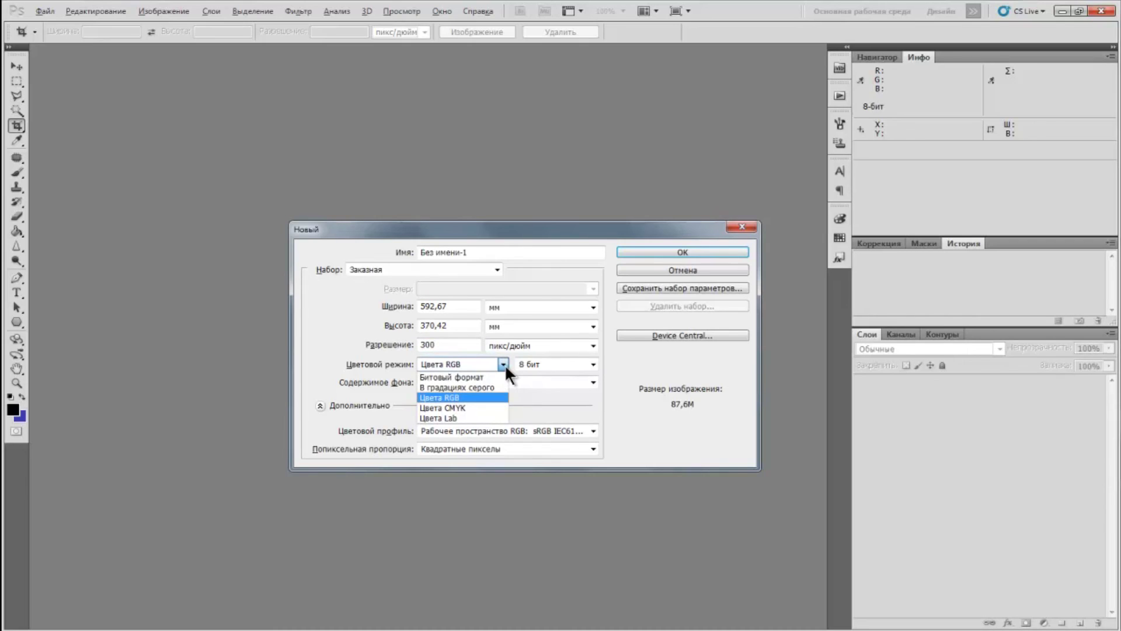
{"action": "left_click", "coordinate": [472, 405]}
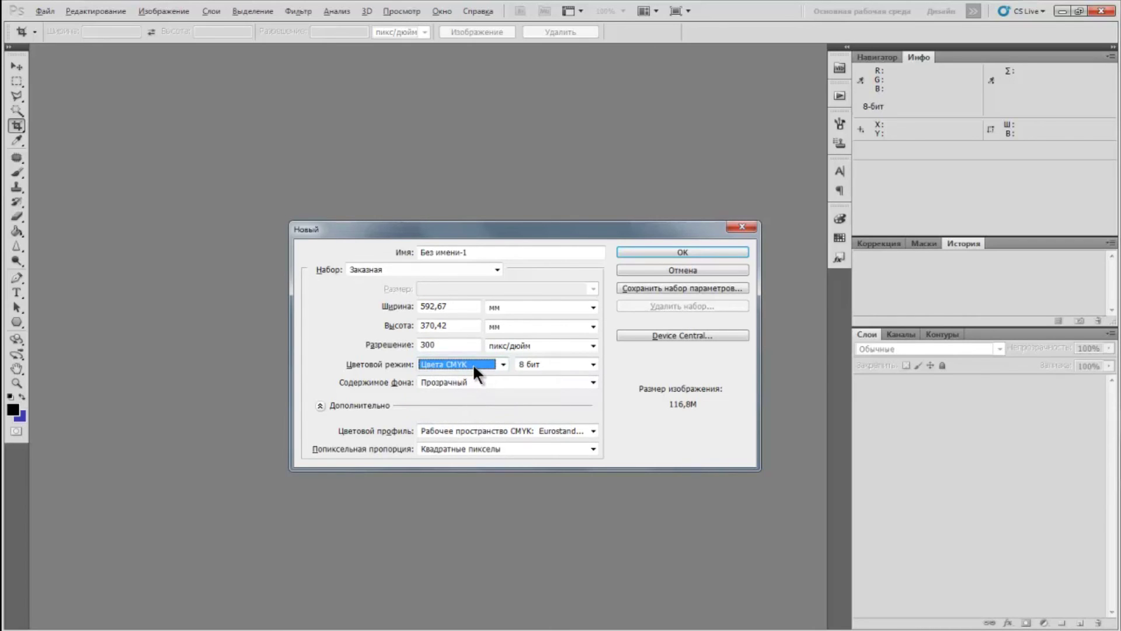
{"action": "left_click", "coordinate": [593, 365]}
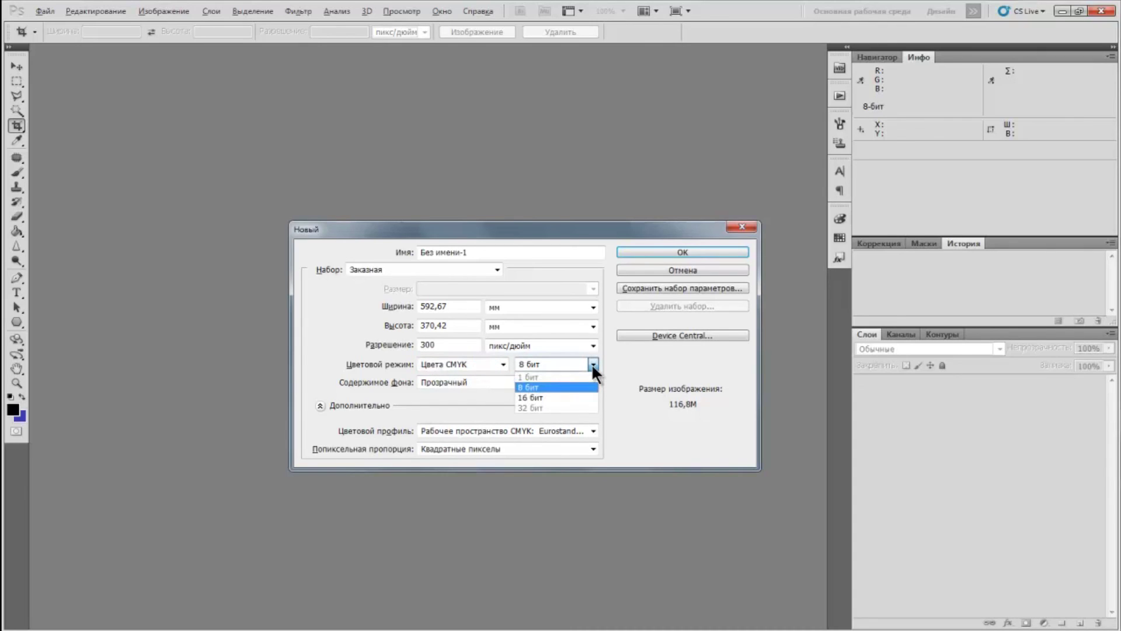
{"action": "left_click", "coordinate": [592, 364]}
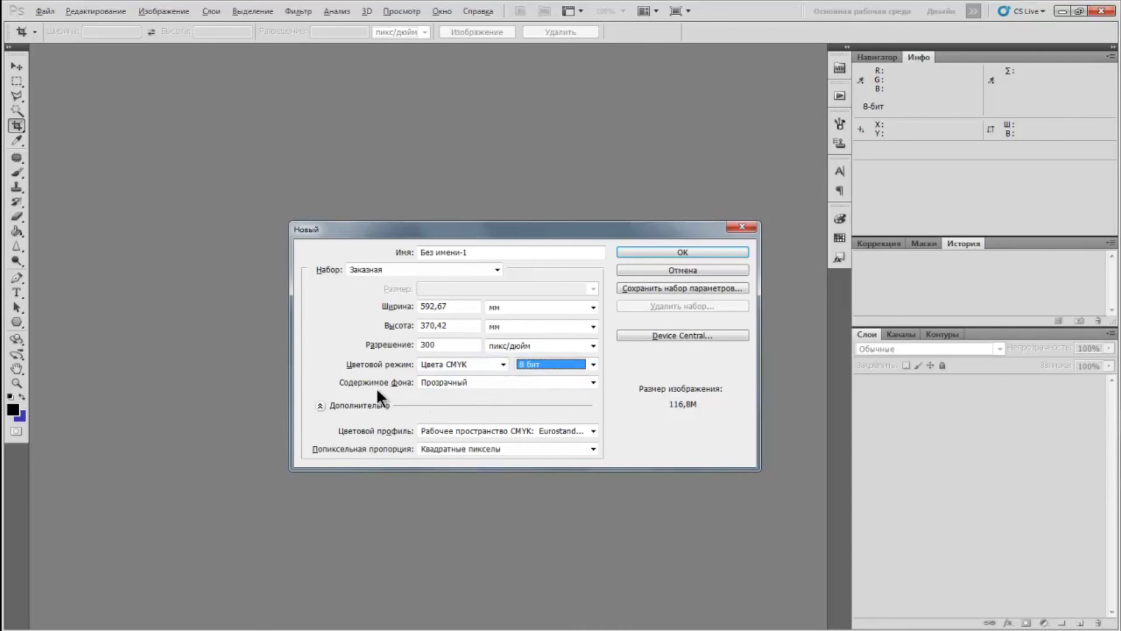
{"action": "left_click", "coordinate": [592, 381]}
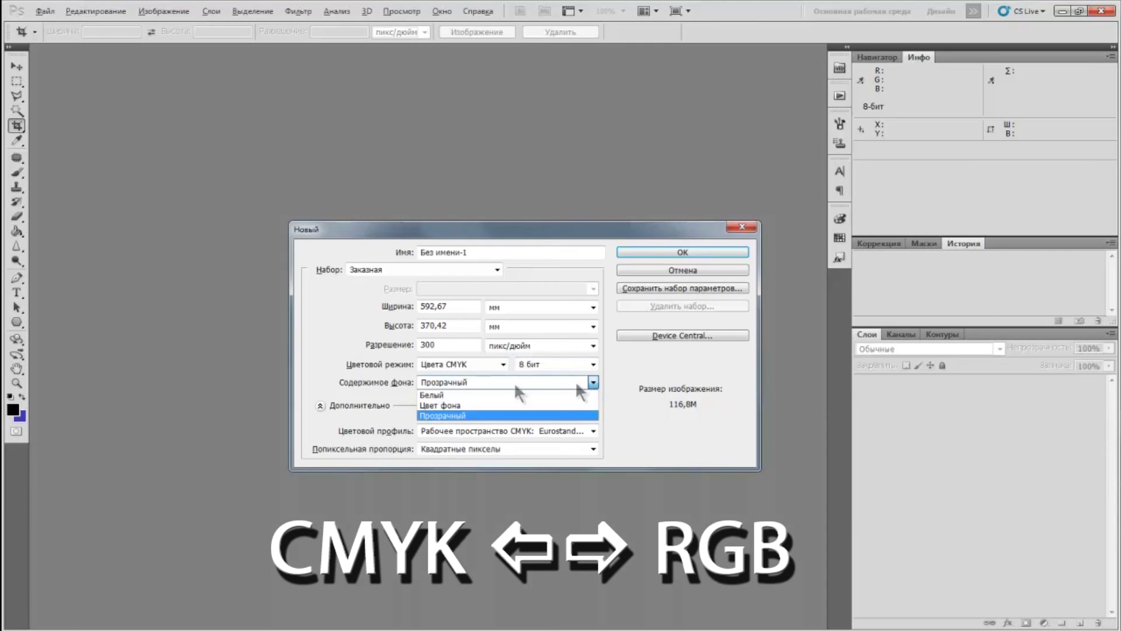
{"action": "left_click", "coordinate": [318, 366]}
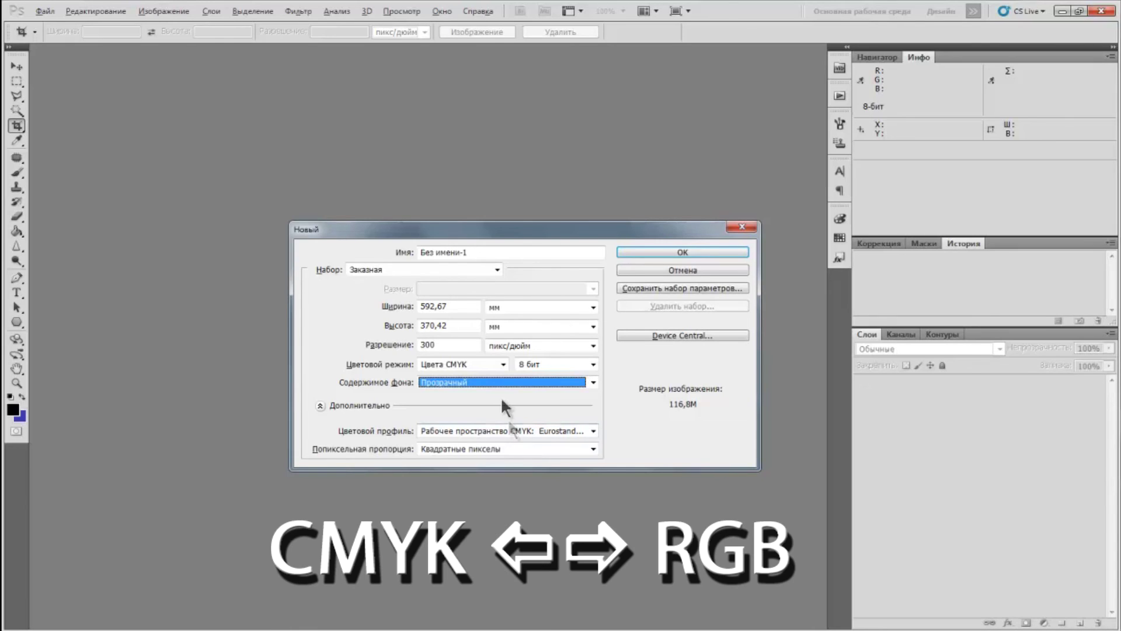
{"action": "left_click", "coordinate": [502, 363]}
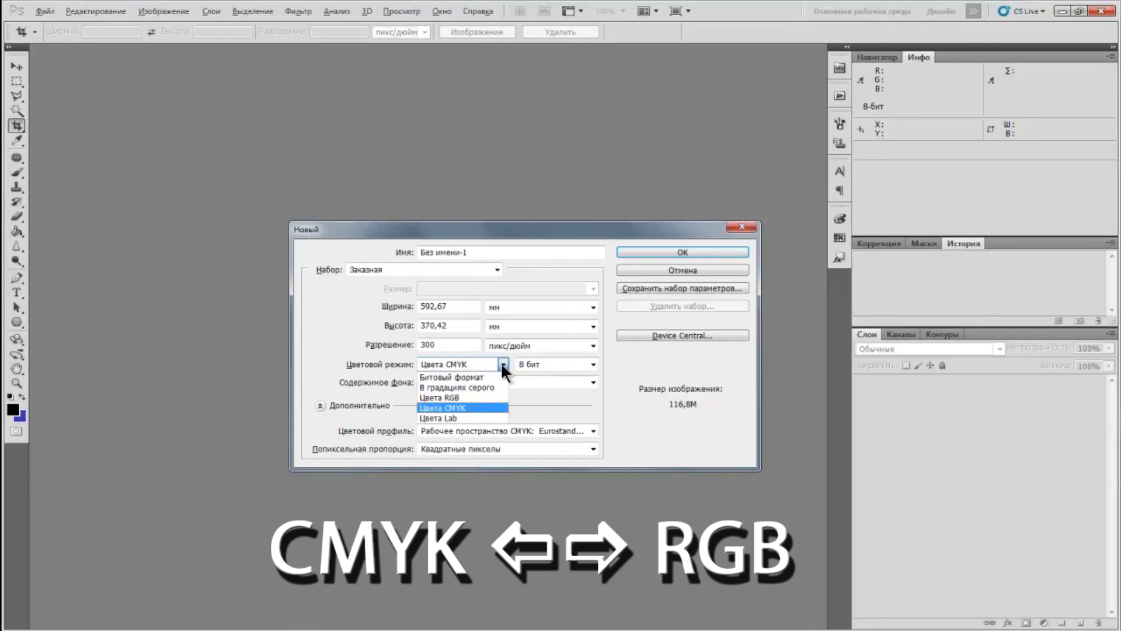
{"action": "left_click", "coordinate": [461, 398]}
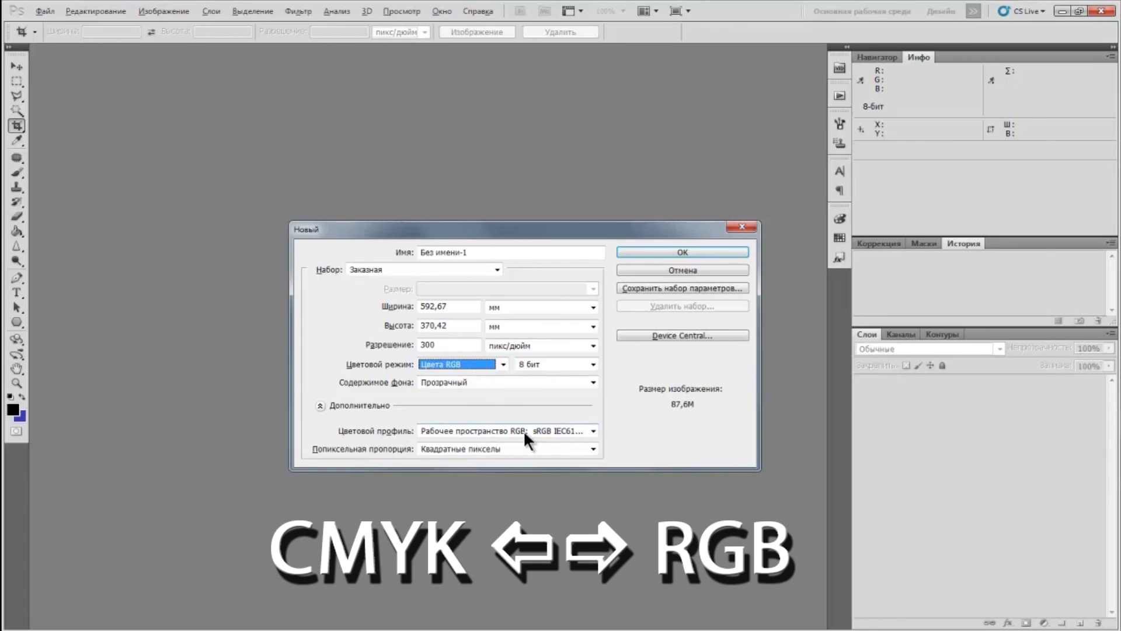
{"action": "left_click", "coordinate": [501, 359]}
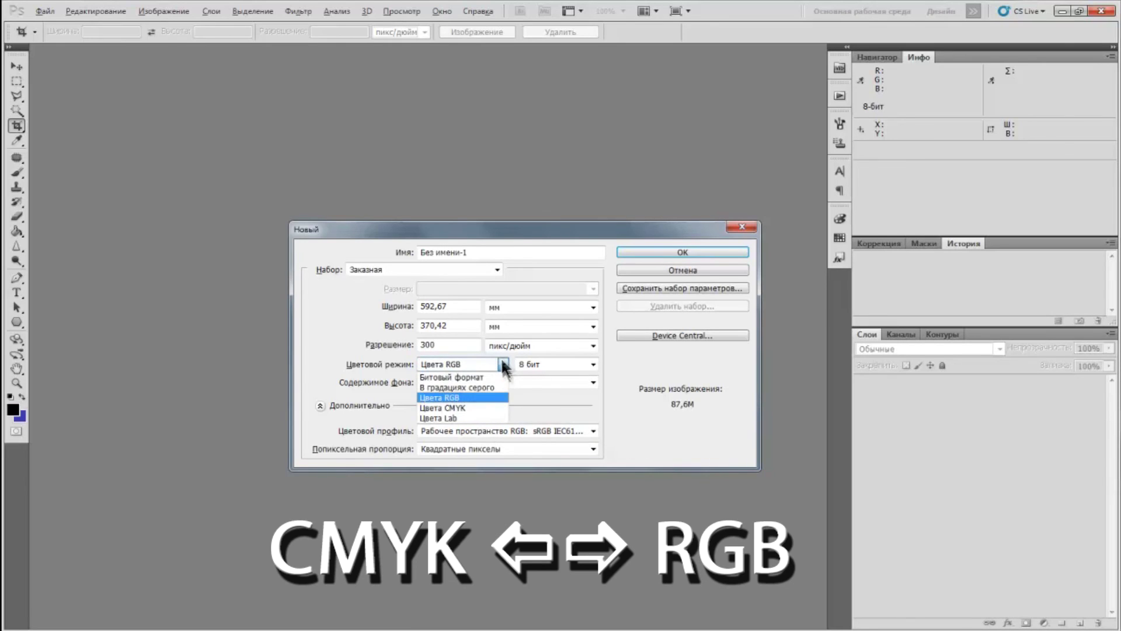
{"action": "left_click", "coordinate": [472, 407]}
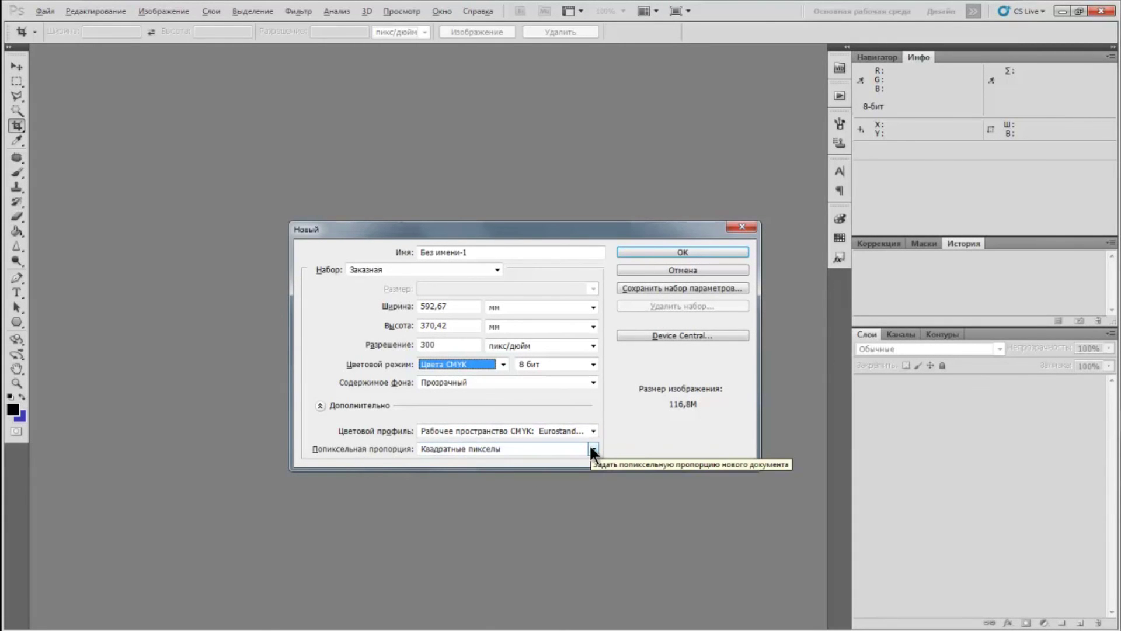
{"action": "left_click", "coordinate": [592, 449]}
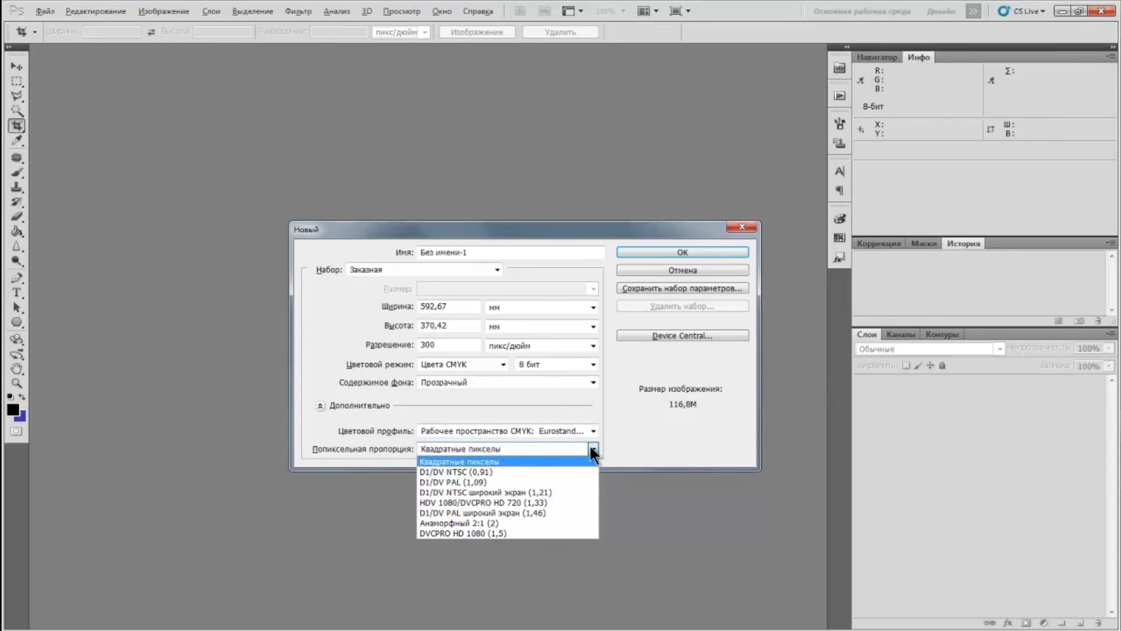
{"action": "left_click", "coordinate": [592, 448]}
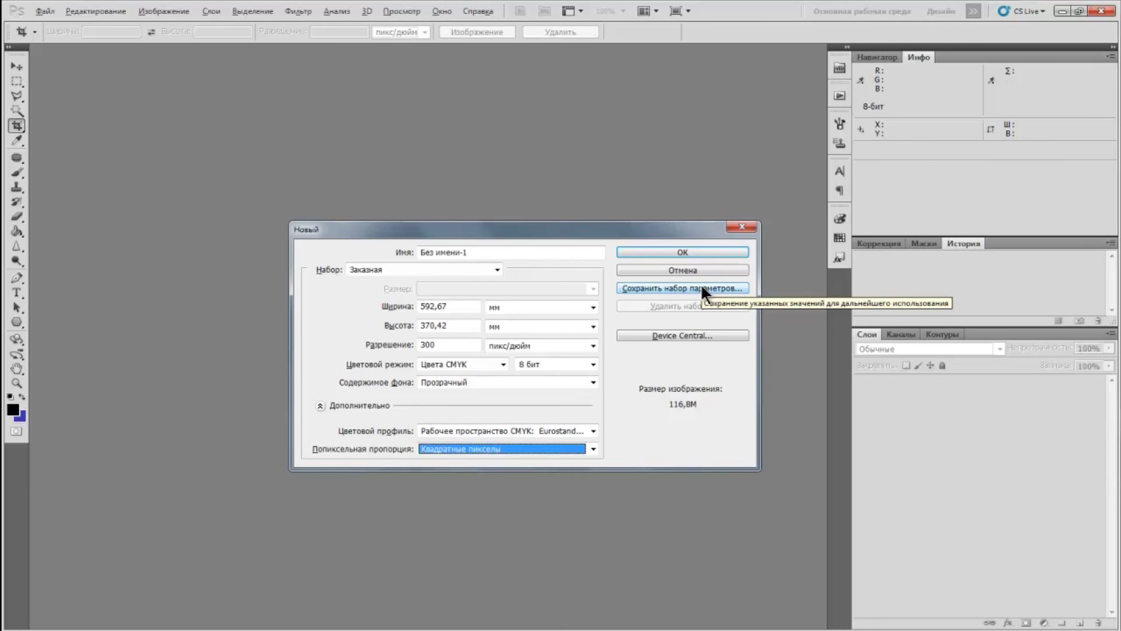
{"action": "left_click", "coordinate": [497, 269]}
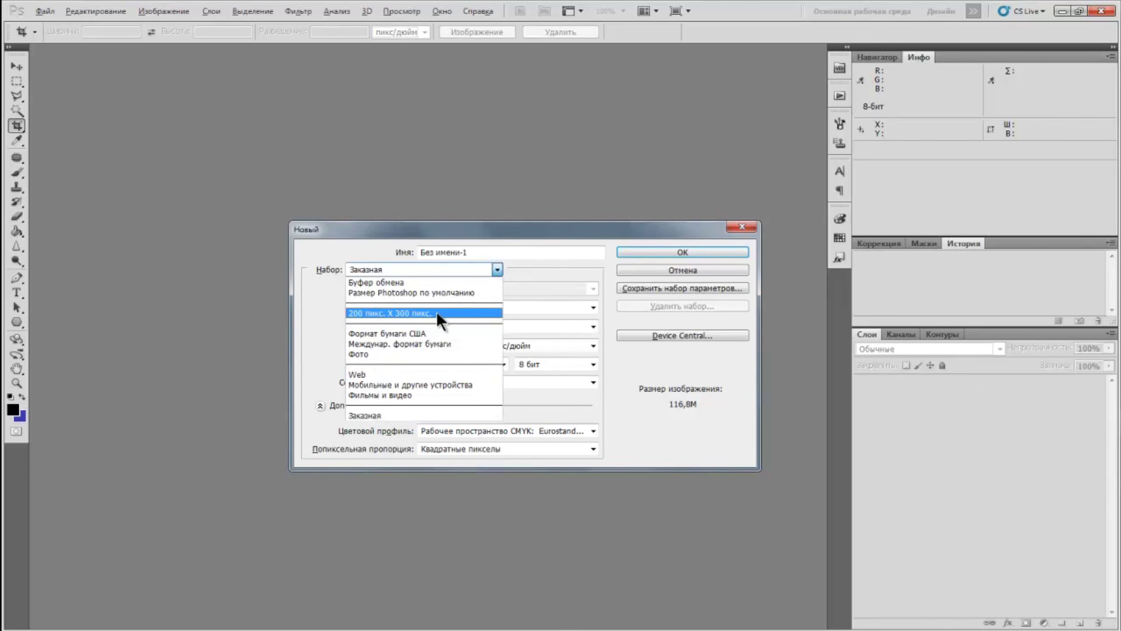
{"action": "left_click", "coordinate": [551, 272]}
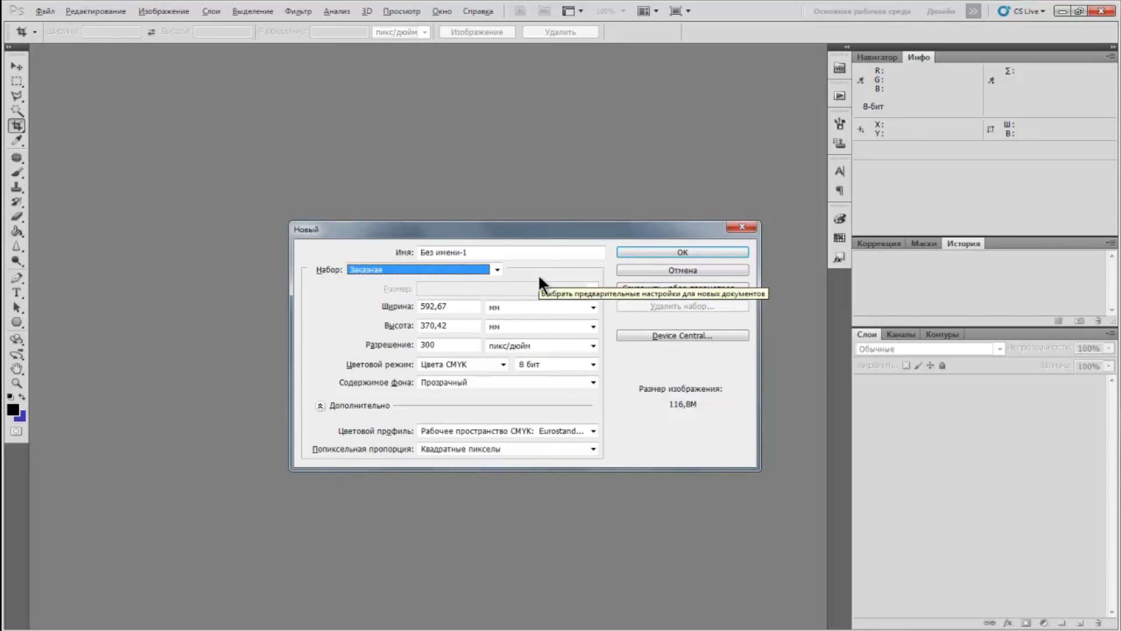
{"action": "left_click", "coordinate": [660, 253]}
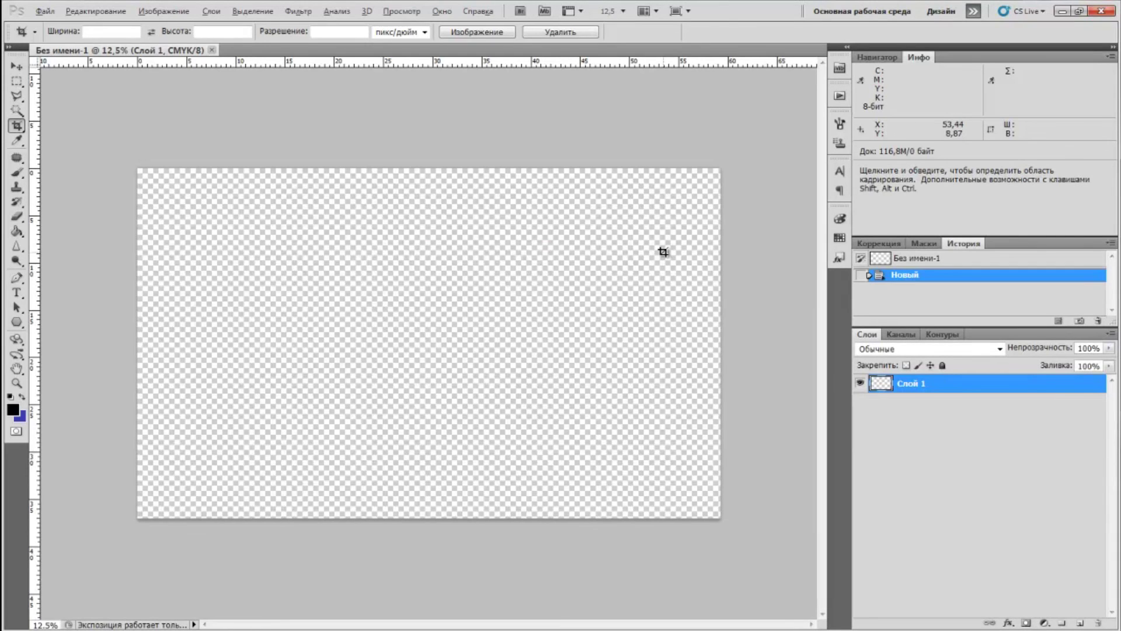